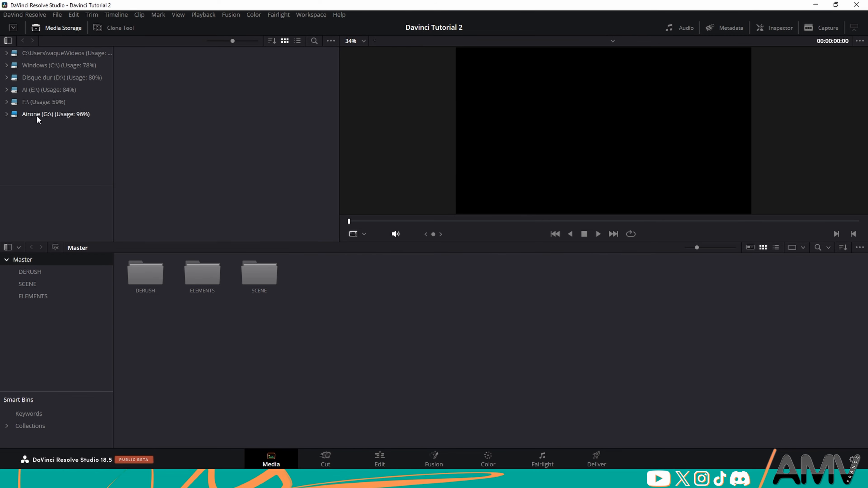
Browse the Airone (G:) drive to ANIME > Genius Party and load the 01. Gala [KANSAI].mp4 clip in the viewer.
click(39, 102)
click(49, 116)
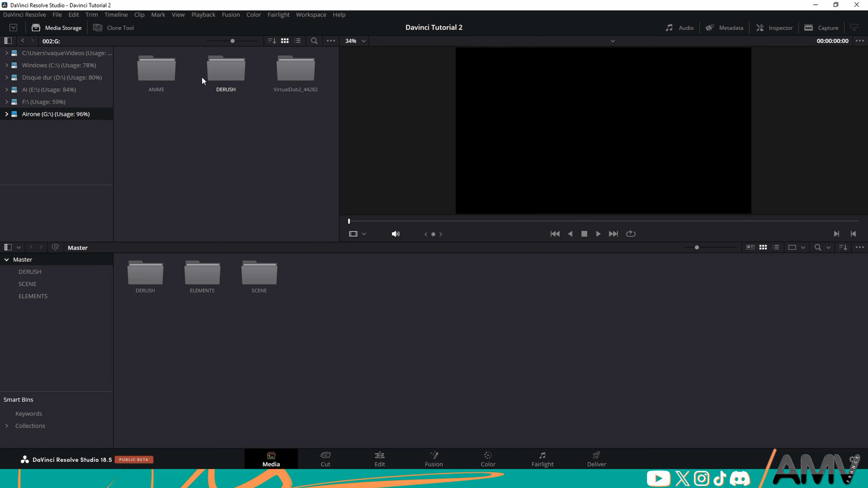
double_click(157, 91)
scroll(167, 142, down, 10)
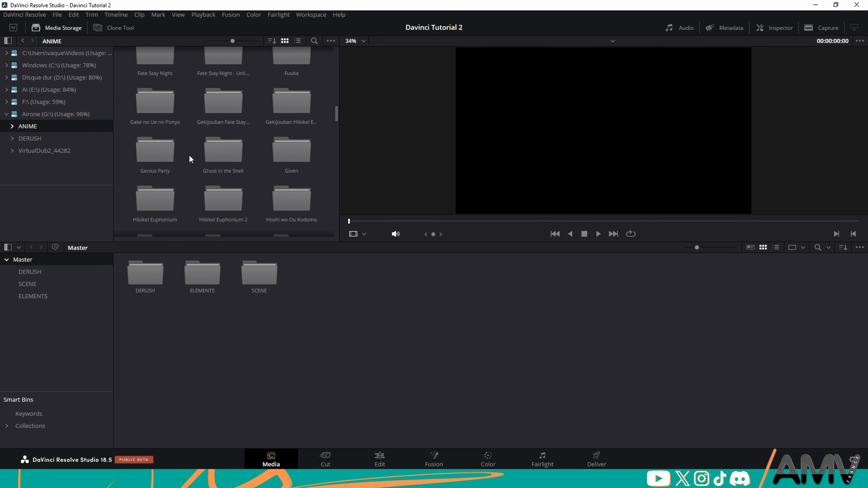
double_click(148, 150)
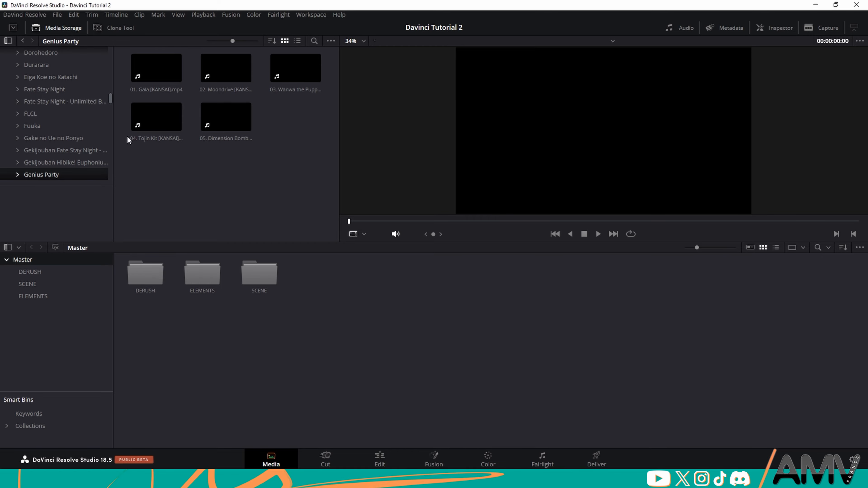
click(156, 74)
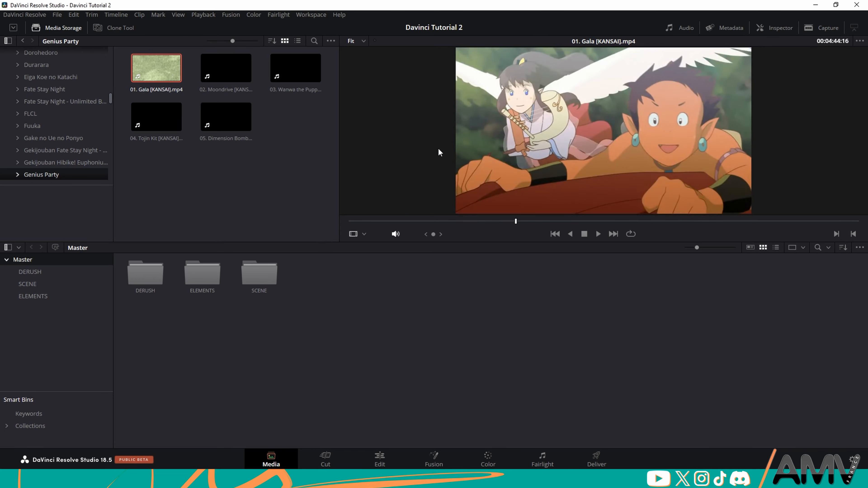
Find the boulder-pushing shot at about 00:01:53 in the Gala clip and mark an In point there.
drag(369, 222, 415, 221)
key(Left)
key(Left)
key(Left)
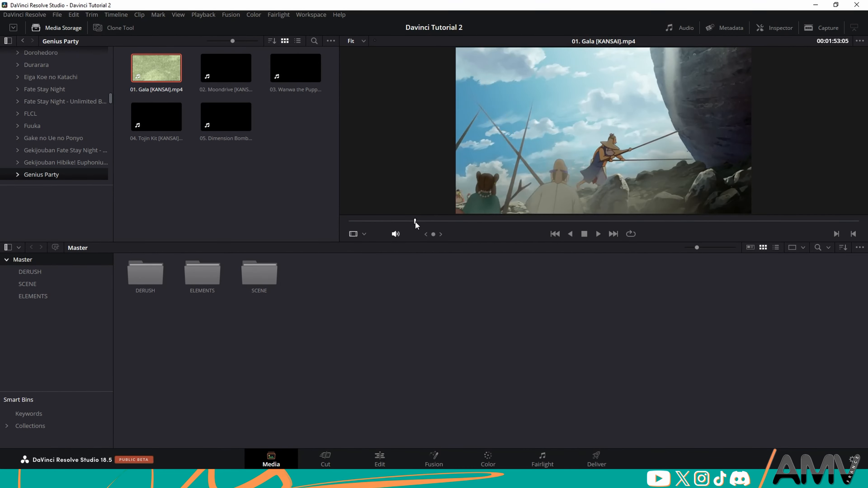
key(Right)
key(Right)
key(Right)
key(i)
Find the last frame of the boulder-pushing shot and mark the Out point at 00:01:53:08.
key(Right)
key(Right)
key(Right)
key(Right)
key(Right)
key(Right)
key(Right)
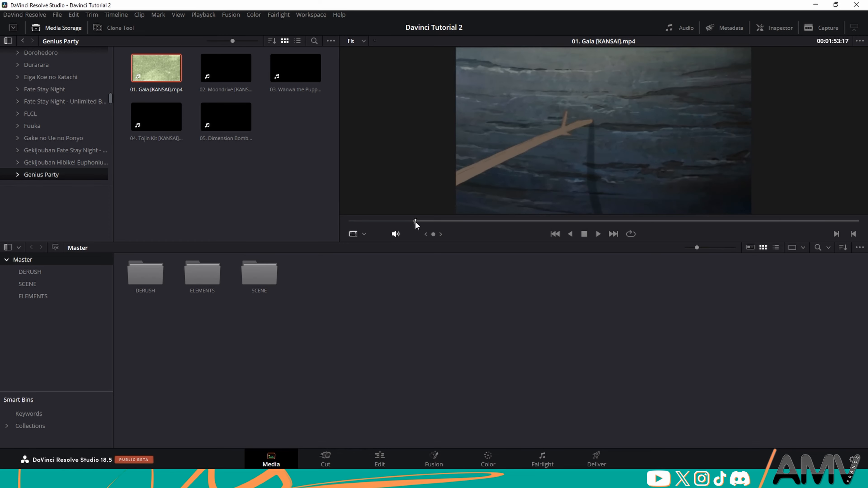
key(Left)
key(Left)
key(Left)
key(Left)
key(Left)
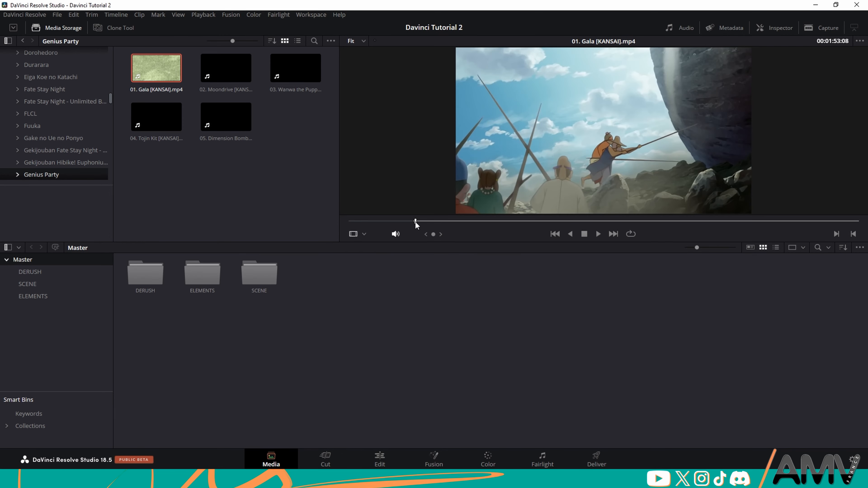
key(o)
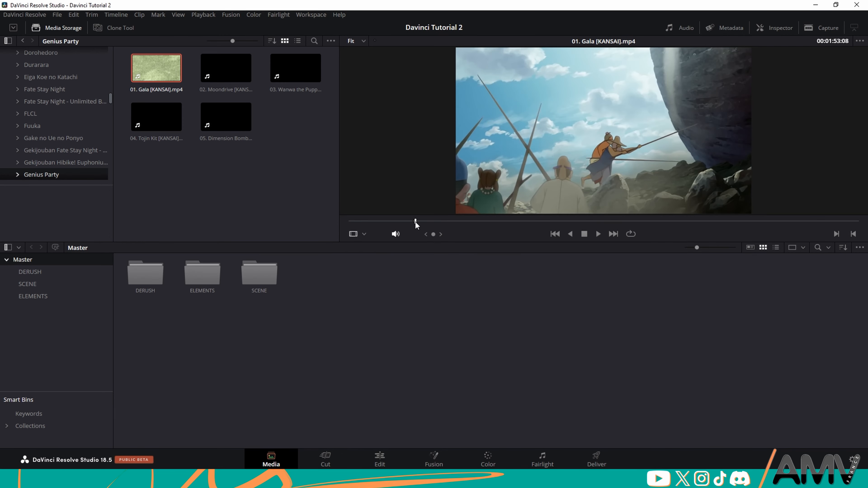
Open the DERUSH bin and create a subclip named 001 there from the marked range.
double_click(137, 281)
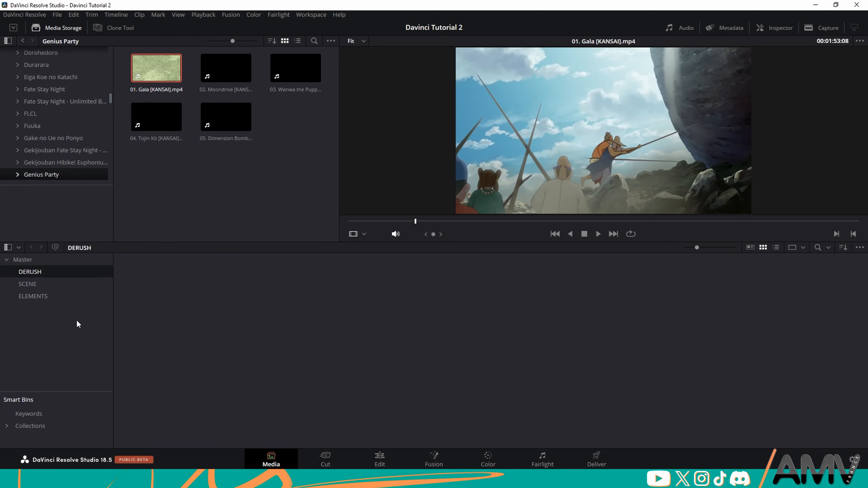
drag(610, 153, 304, 326)
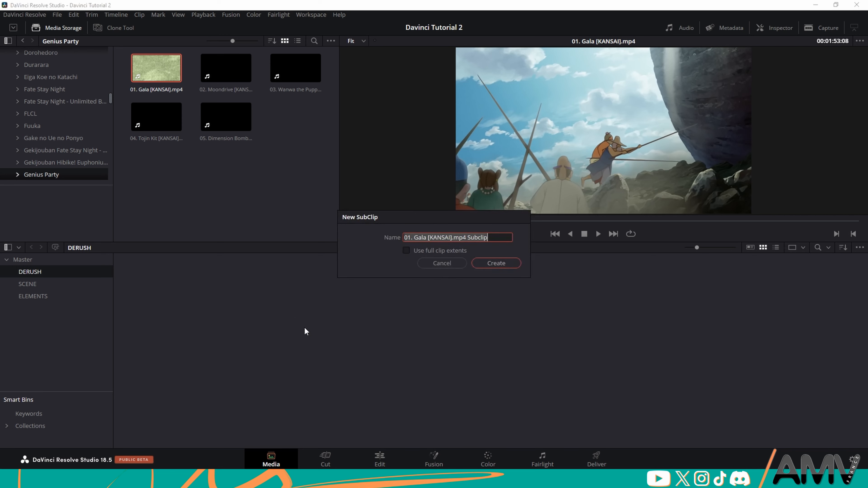
text(001)
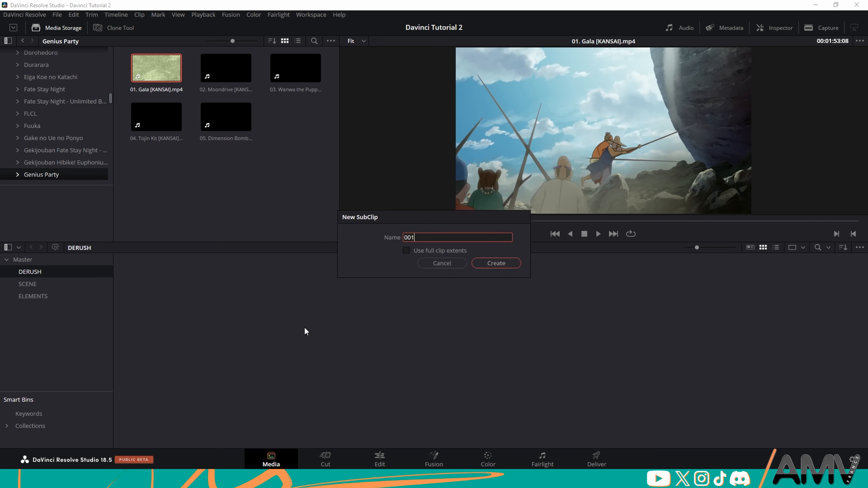
click(496, 263)
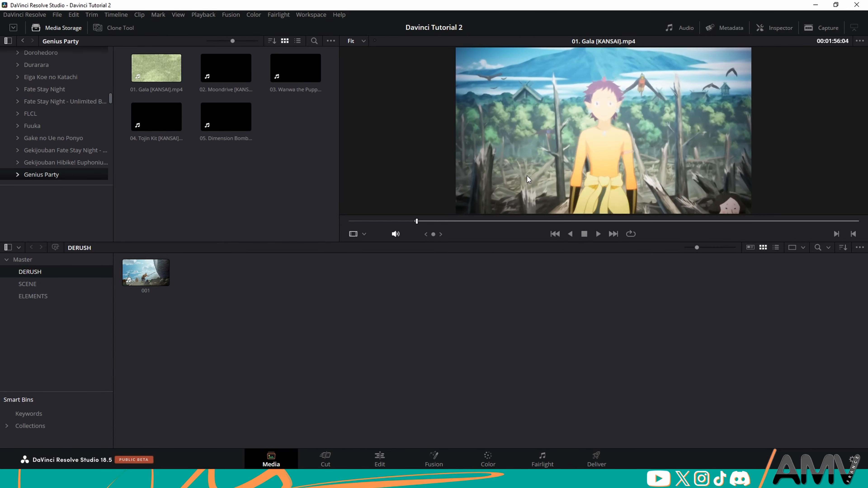
Mark a second range in the Gala clip from about 00:01:54:18, ending before the next cut at 00:01:57:15.
key(Right)
key(Right)
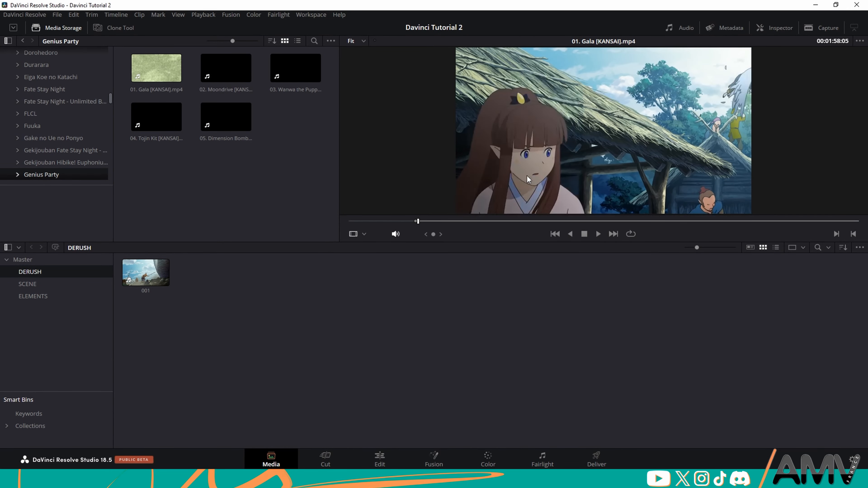
key(Left)
key(Left)
key(Left)
key(Left)
key(Left)
key(Left)
key(Left)
key(Left)
key(Left)
key(Left)
key(Left)
key(Left)
key(Left)
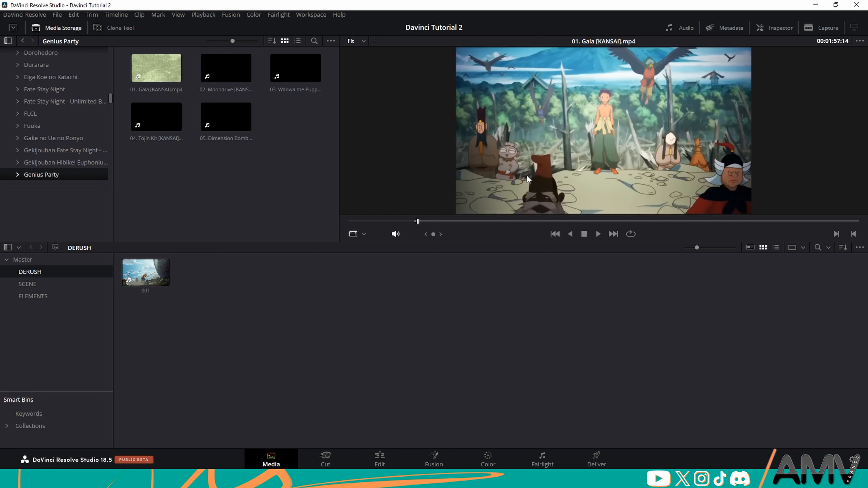
key(Right)
key(Left)
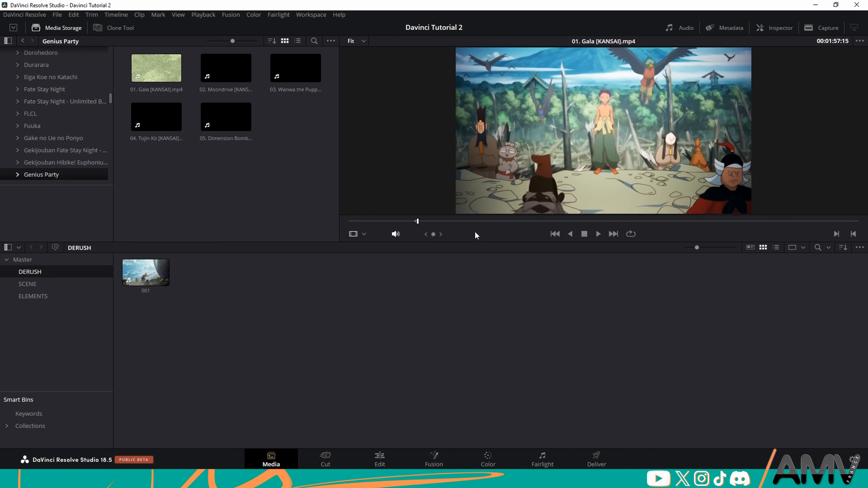
Create a subclip named 002 in the DERUSH bin from the second marked range.
drag(597, 161, 267, 349)
drag(266, 346, 440, 299)
text(002)
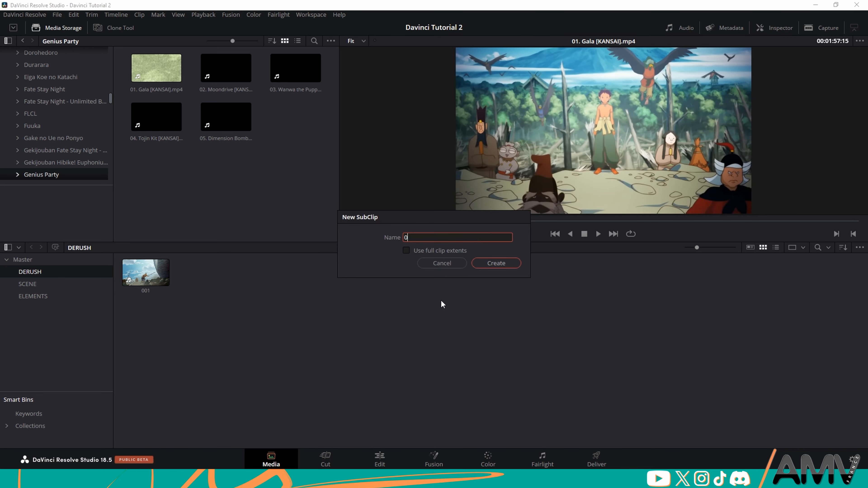
key(Return)
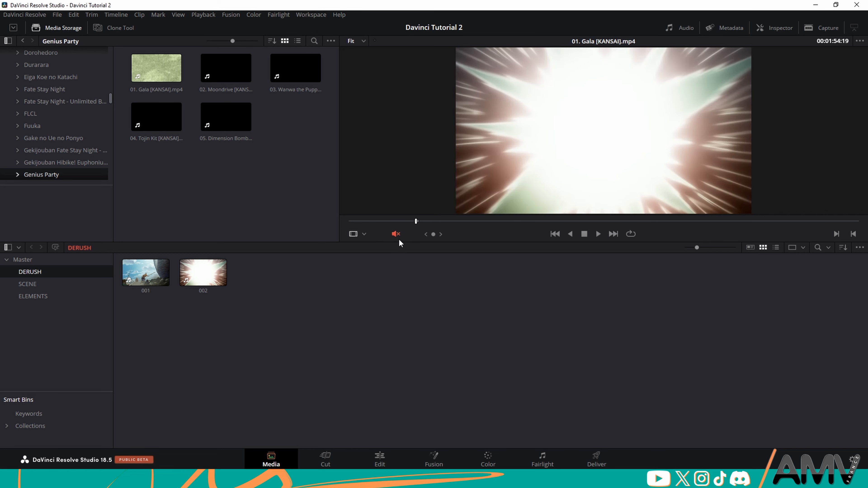
Delete subclips 001 and 002 from the DERUSH bin.
drag(424, 221, 459, 223)
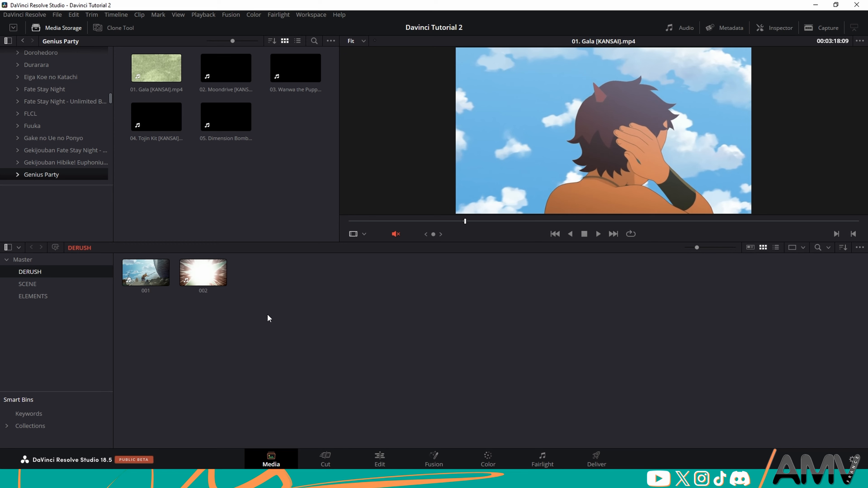
drag(268, 314, 104, 243)
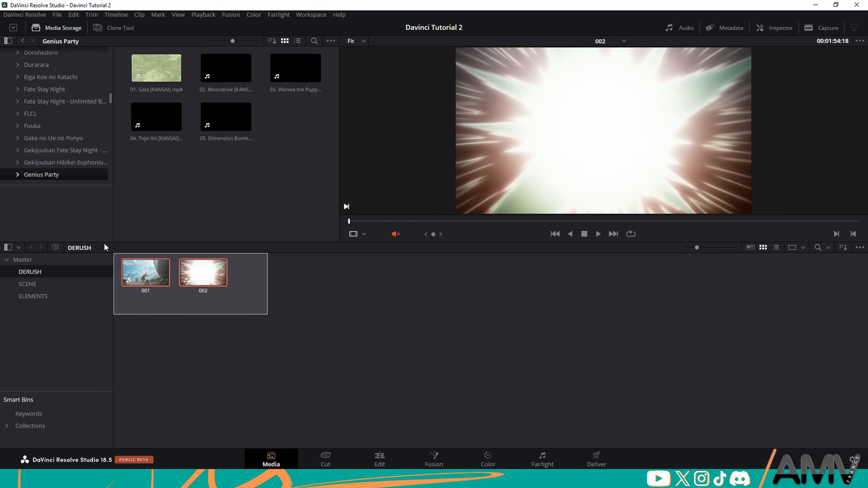
key(Delete)
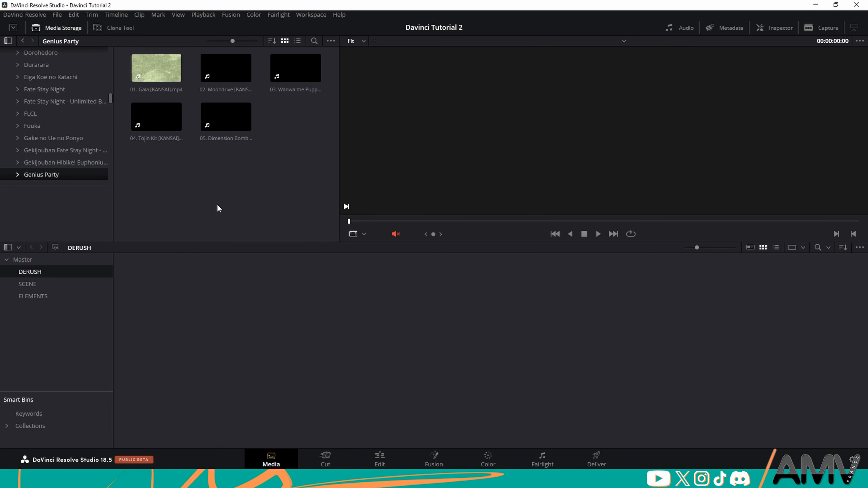
Create a new bin named GENIUS PARTY inside the DERUSH bin and open it.
right_click(184, 296)
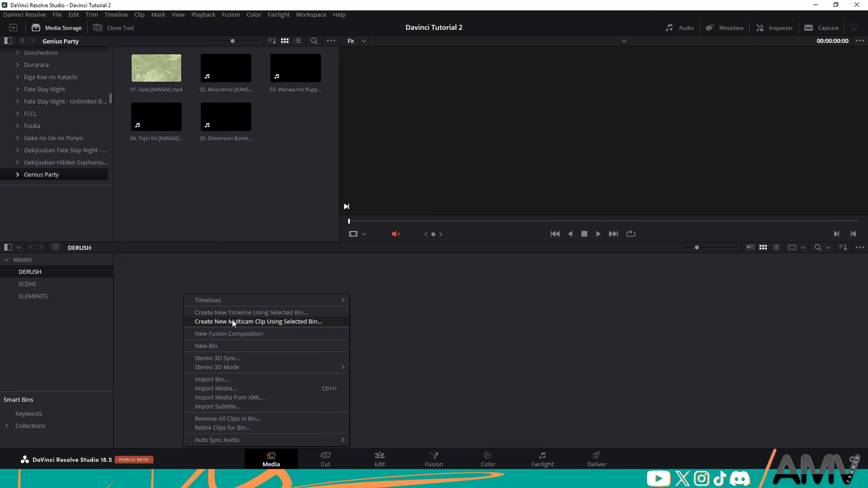
click(219, 345)
text(G)
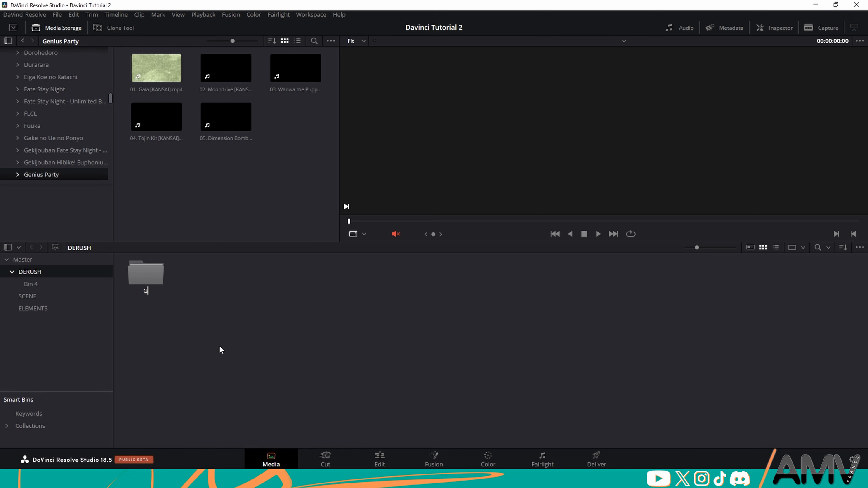
text(ENIUS PARTY)
key(Return)
double_click(147, 279)
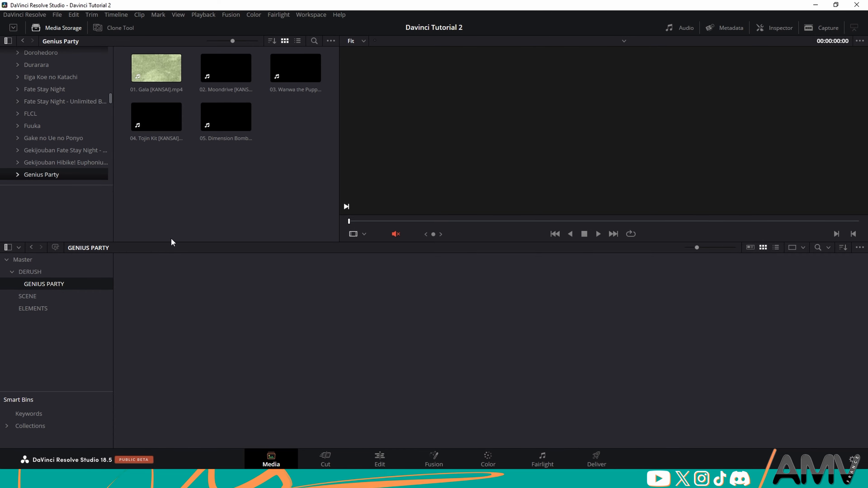
Open Scene Cut Detection for 01. Gala [KANSAI].mp4 and run Auto Scene Detect on it.
click(145, 73)
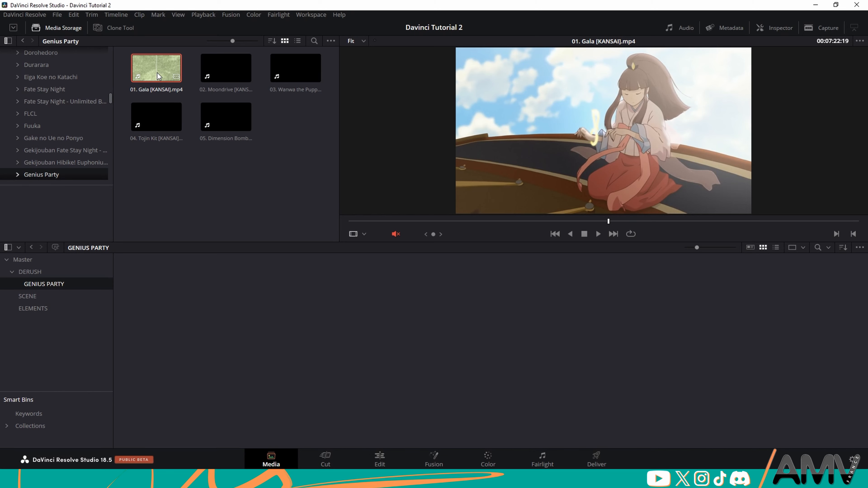
right_click(157, 72)
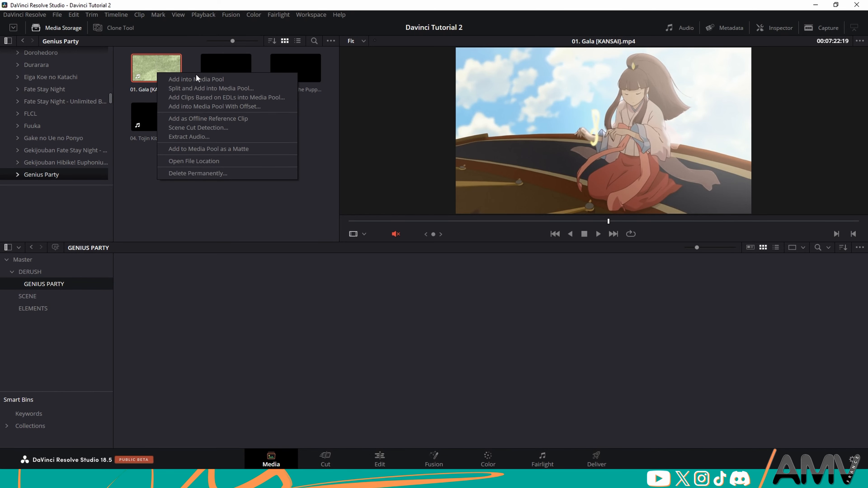
click(199, 127)
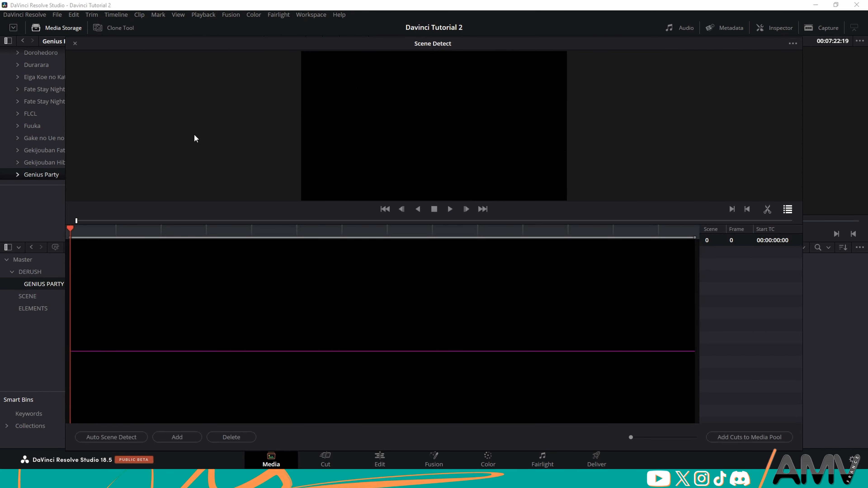
click(105, 434)
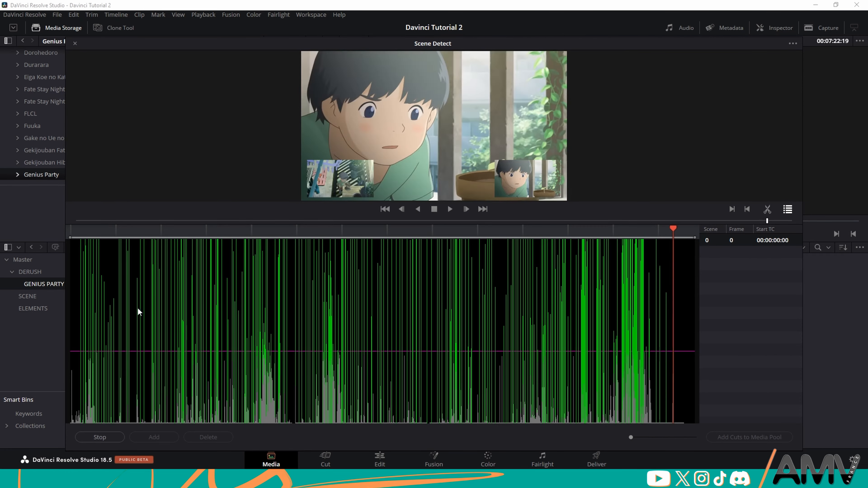
Raise the detection threshold to about three quarters of the graph height, add the cuts to the media pool and close Scene Detect.
drag(290, 353, 285, 283)
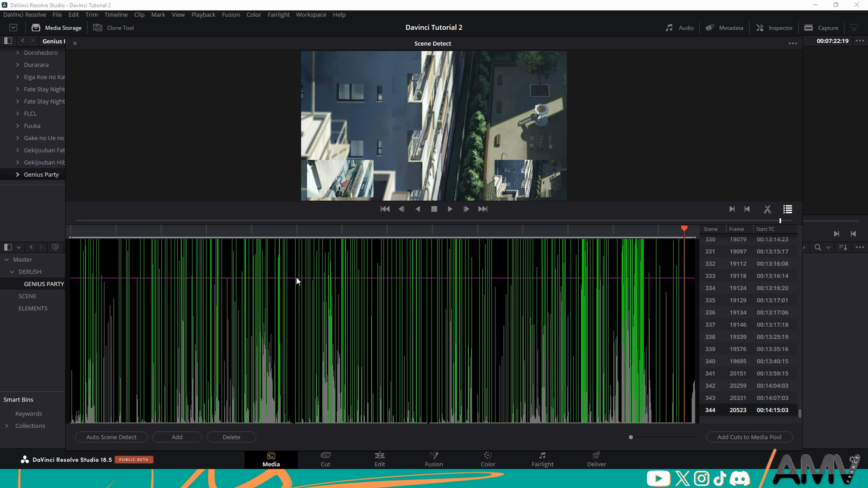
drag(296, 281, 285, 279)
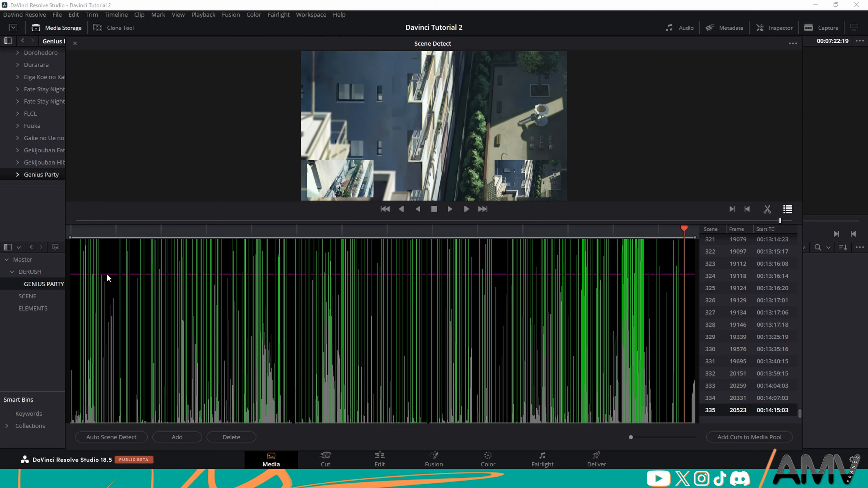
drag(107, 278, 117, 390)
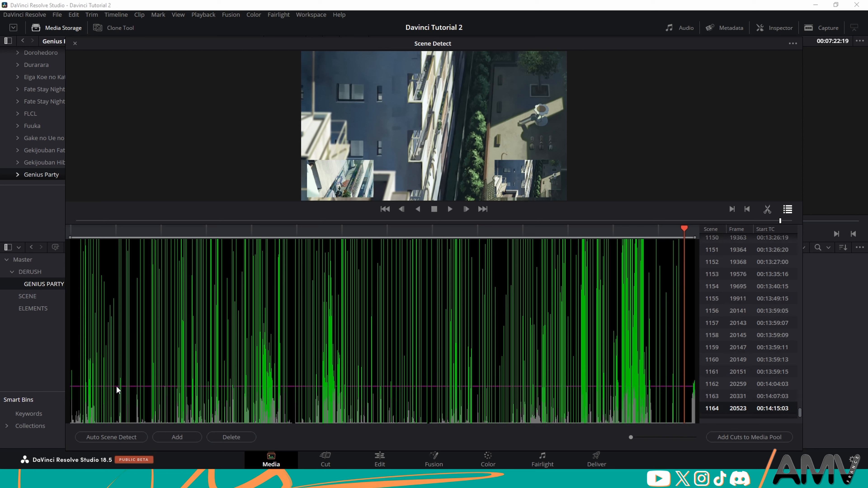
drag(116, 390, 126, 292)
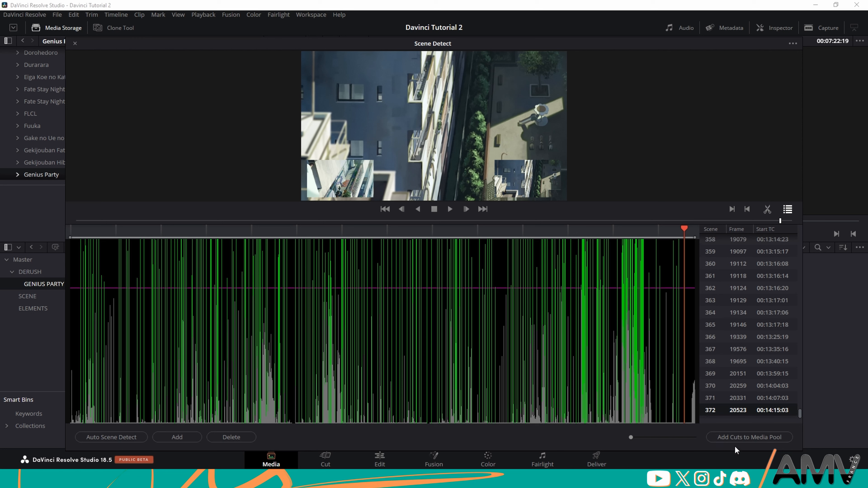
click(740, 441)
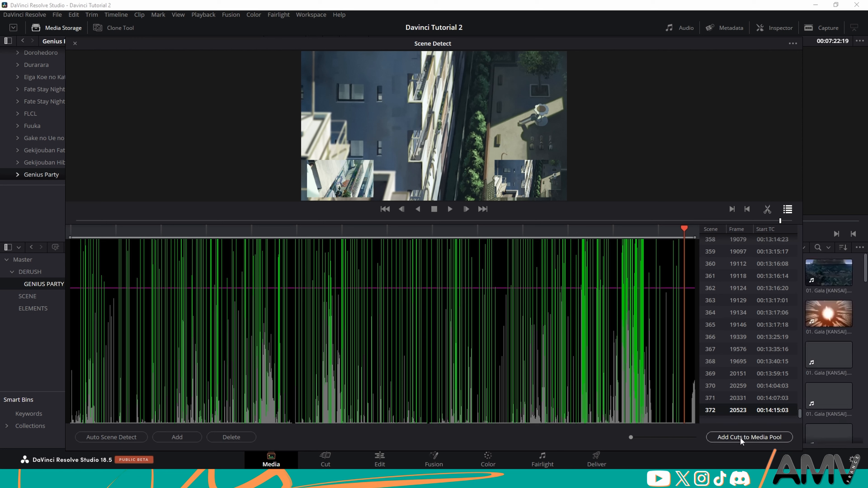
click(76, 44)
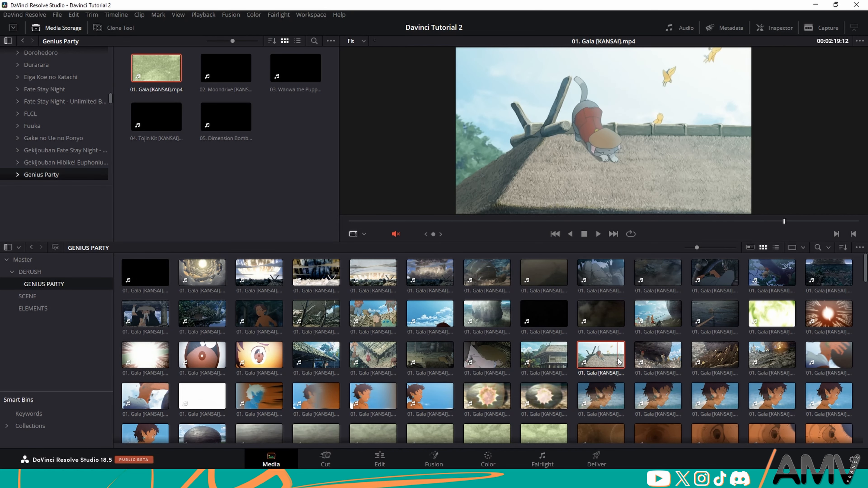
Delete the clip of the cat on the thatched roof from the GENIUS PARTY bin.
key(Delete)
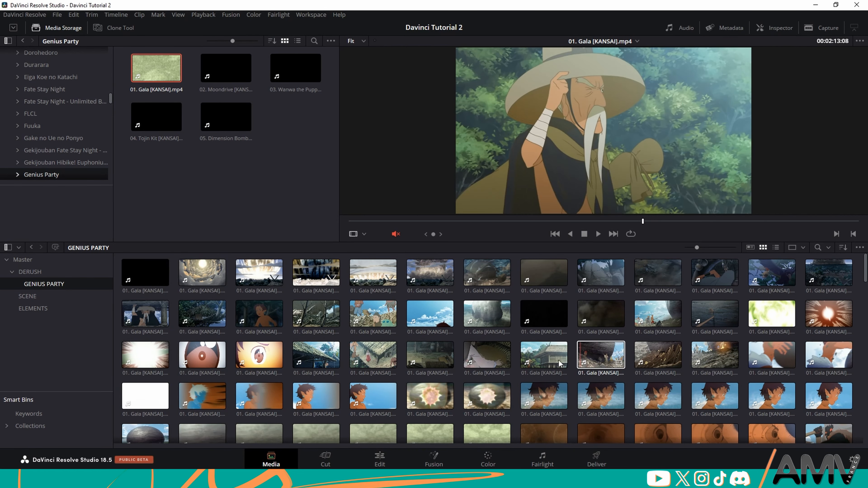
Delete all the detected shots from the GENIUS PARTY bin.
key(ctrl+a)
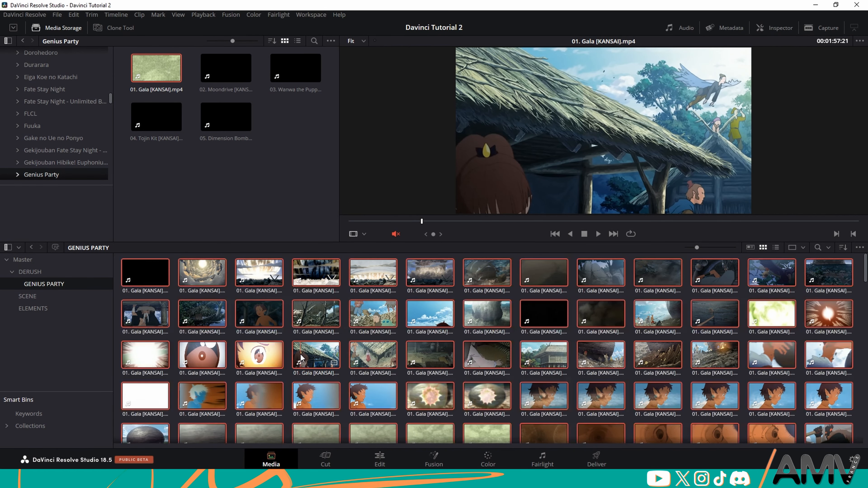
key(Delete)
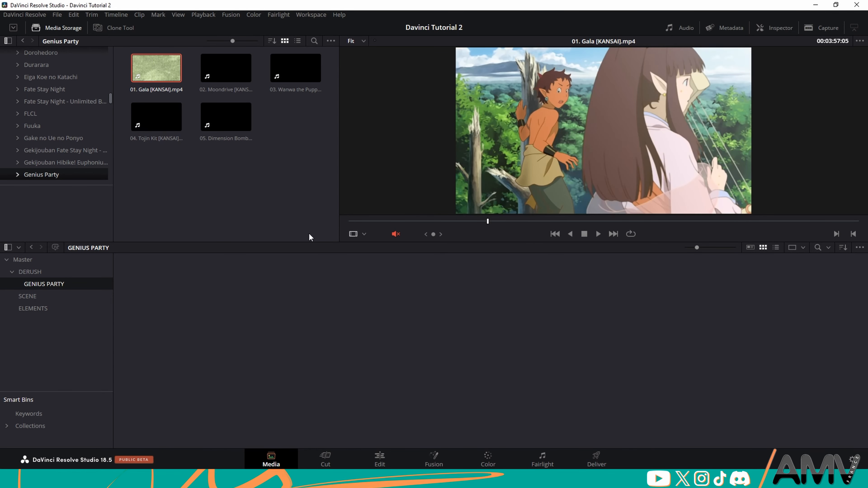
Create a subclip named 001 from 00:03:57:05 to 00:04:27:08 of 01. Gala [KANSAI].mp4 in the GENIUS PARTY bin and delete it again.
key(i)
click(505, 220)
key(o)
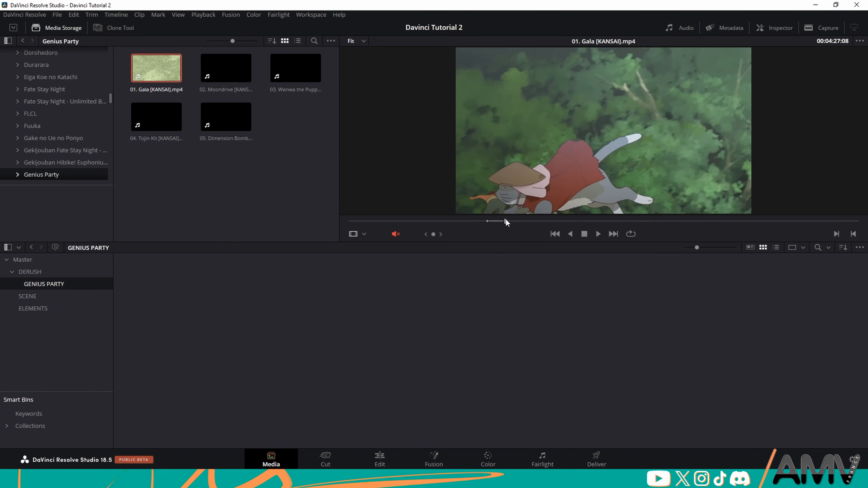
drag(537, 172, 266, 357)
text(001)
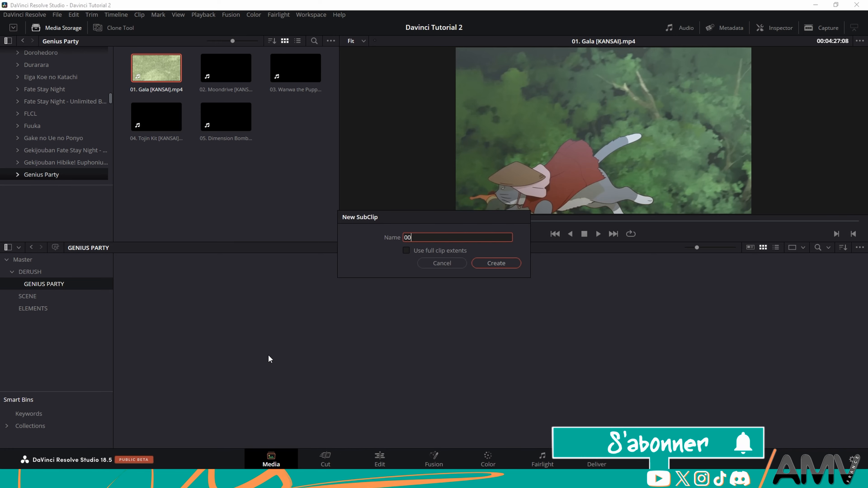
key(Return)
click(153, 275)
key(Delete)
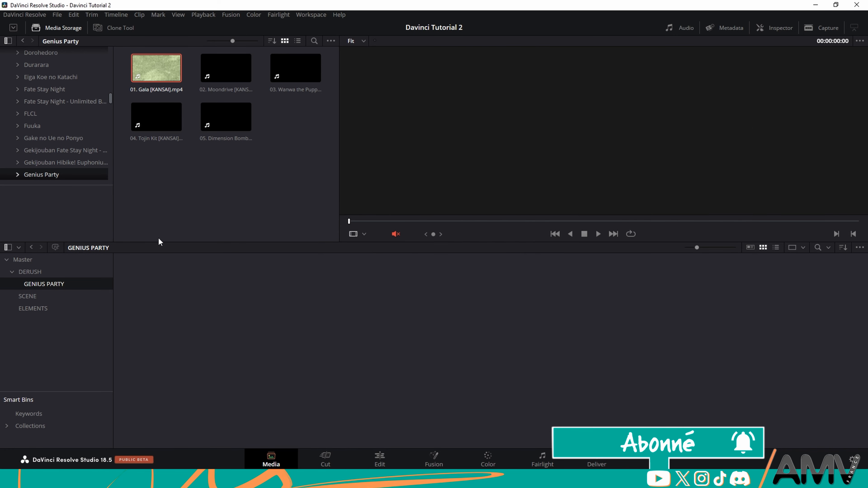
Open Scene Cut Detection again for 01. Gala [KANSAI].mp4 from the Genius Party source folder.
click(181, 177)
right_click(153, 66)
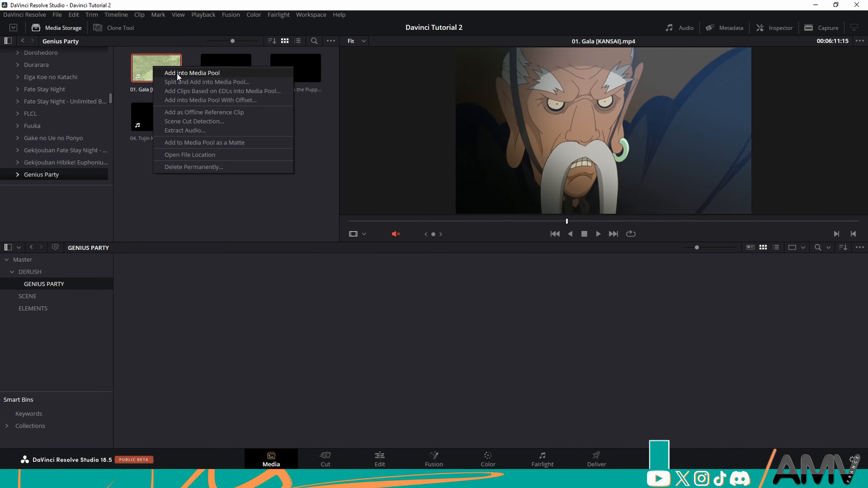
click(242, 121)
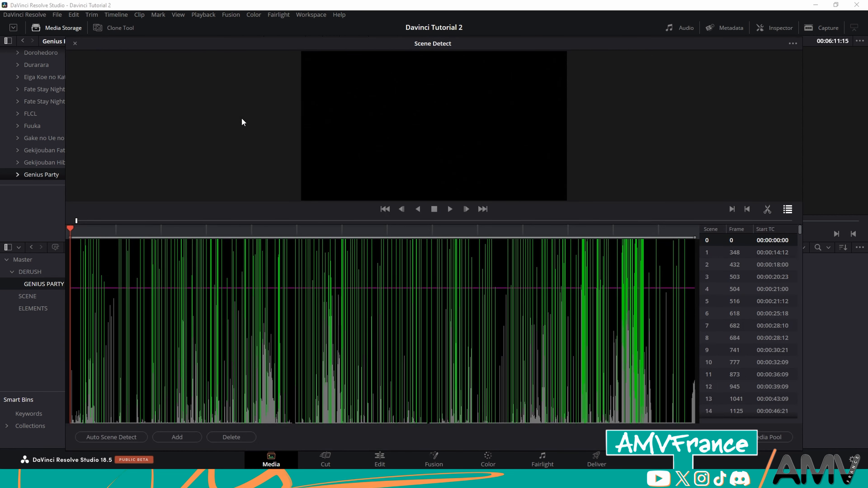
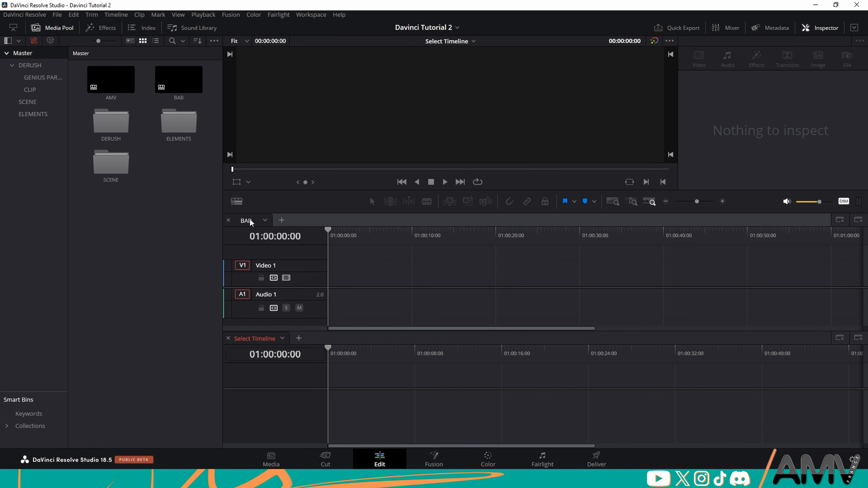
Load the AMV timeline into the empty second timeline view below BAB.
click(283, 338)
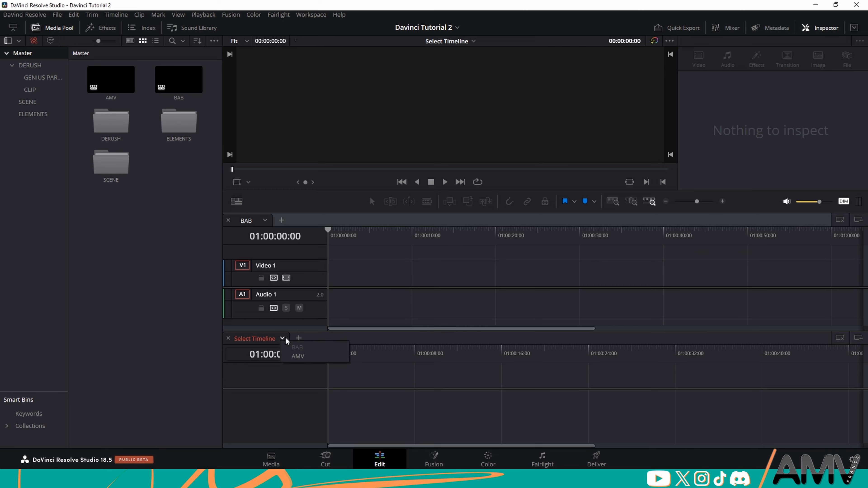
click(290, 356)
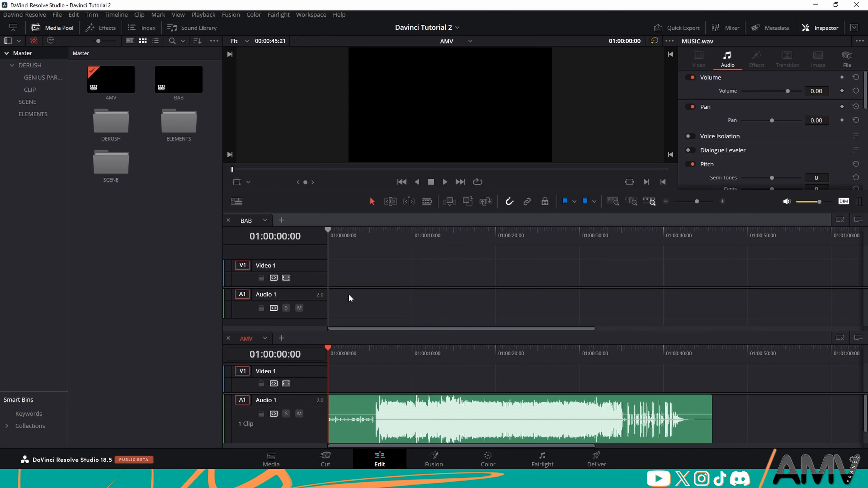
Add clips 001 to 302 from the CLIP bin inside DERUSH to the start of the BAB timeline.
double_click(115, 124)
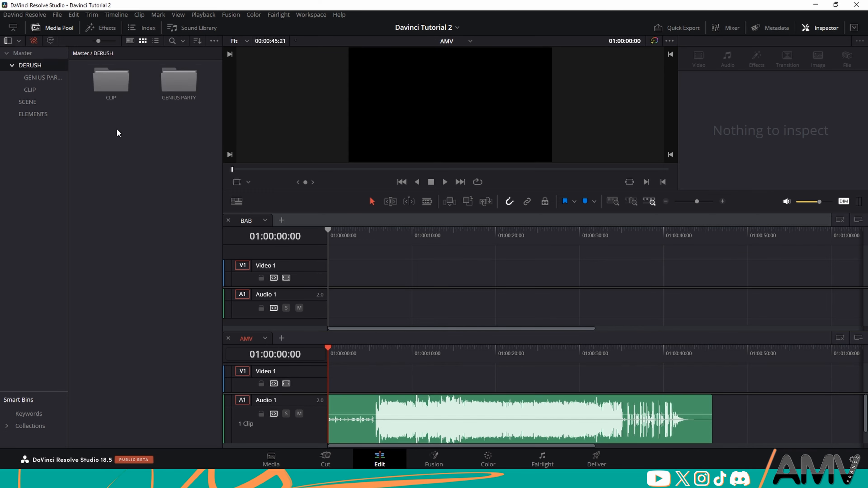
double_click(109, 86)
scroll(116, 328, down, 20)
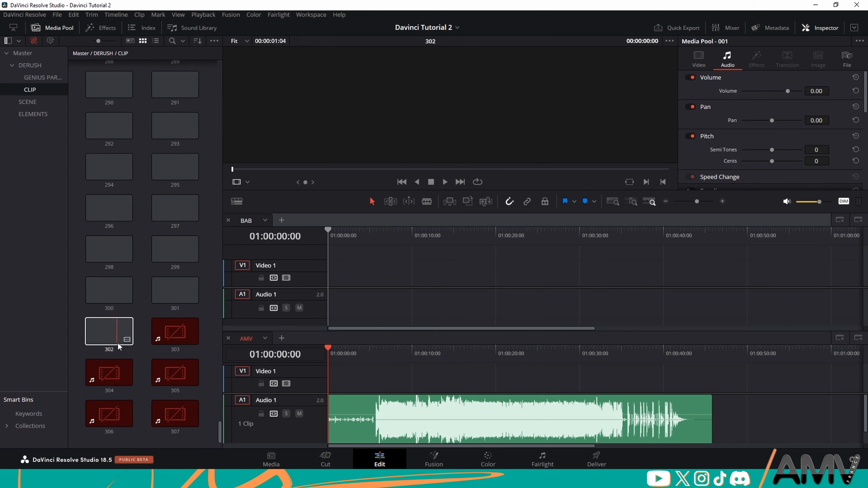
drag(116, 330, 332, 272)
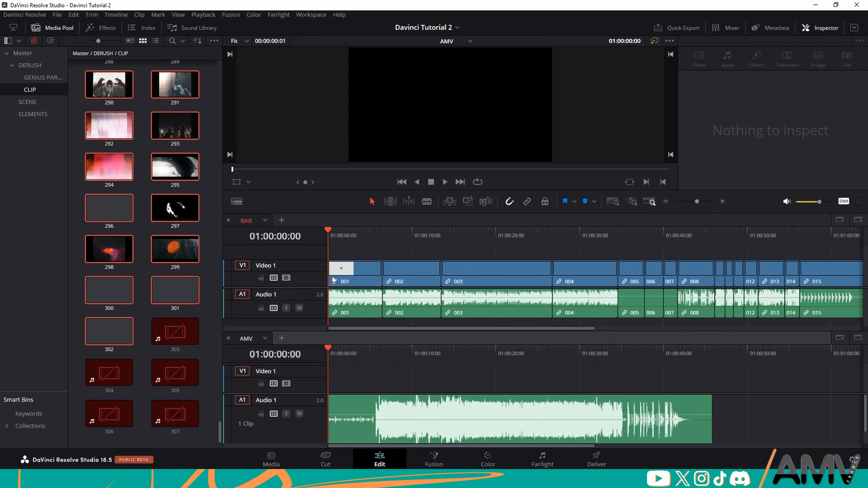
Copy only the video of clip 002 from the BAB timeline to the start of the AMV timeline's Video 1 track.
click(372, 379)
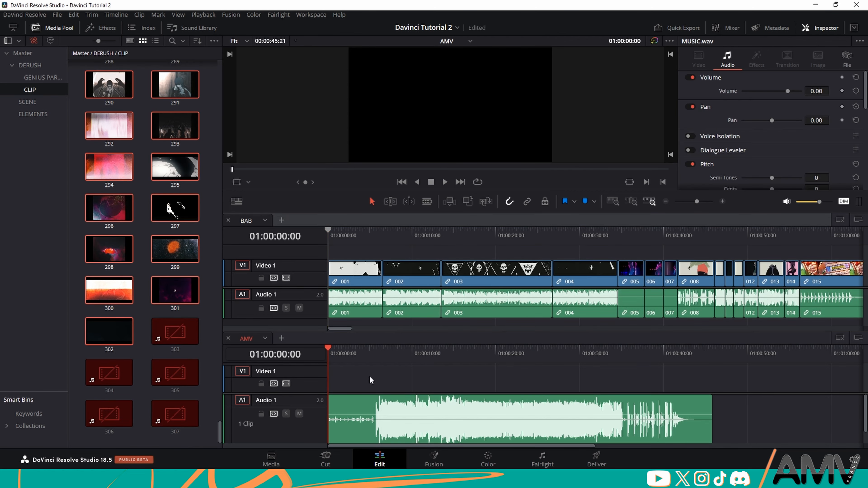
scroll(372, 379, down, 3)
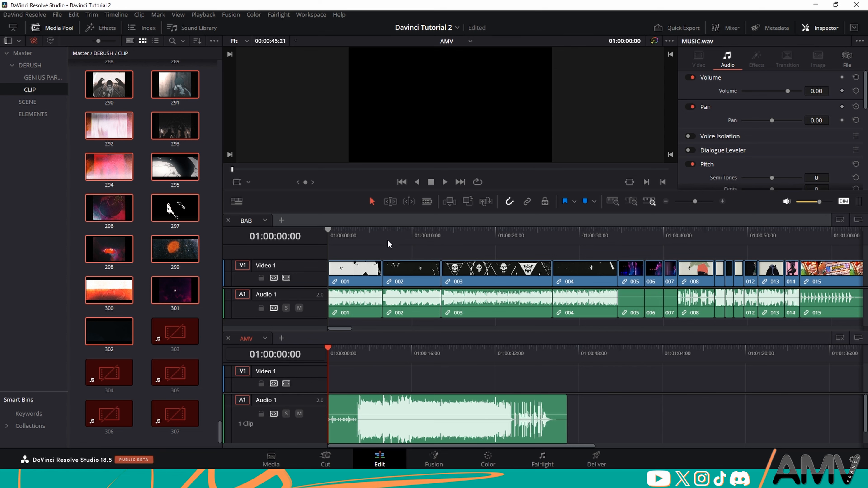
drag(389, 235, 407, 228)
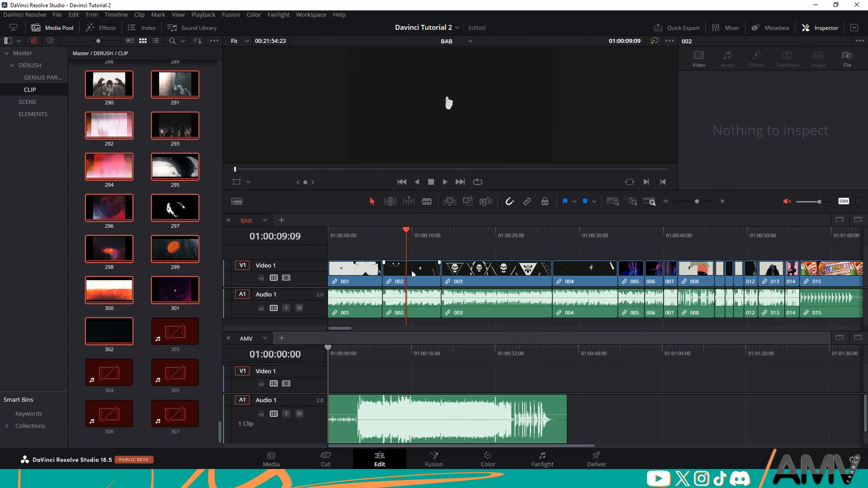
drag(412, 274, 327, 375)
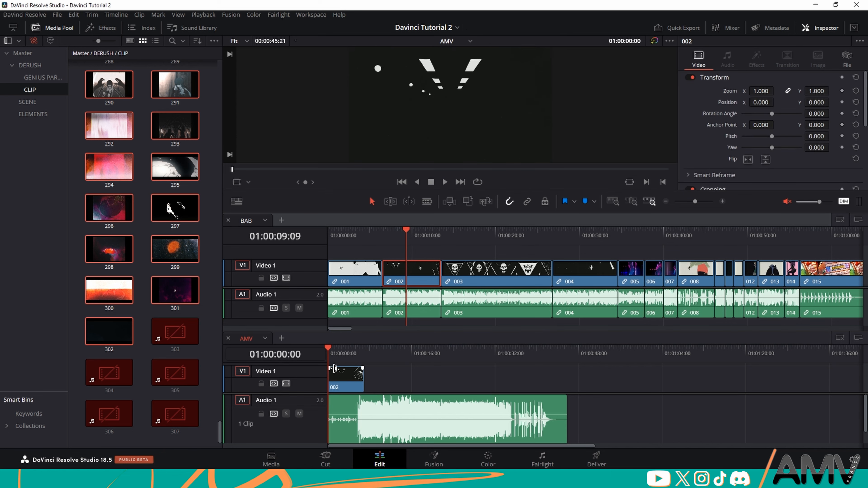
Scrub through clip 002 in the AMV timeline to preview it and delete it from Video 1.
click(333, 355)
click(419, 276)
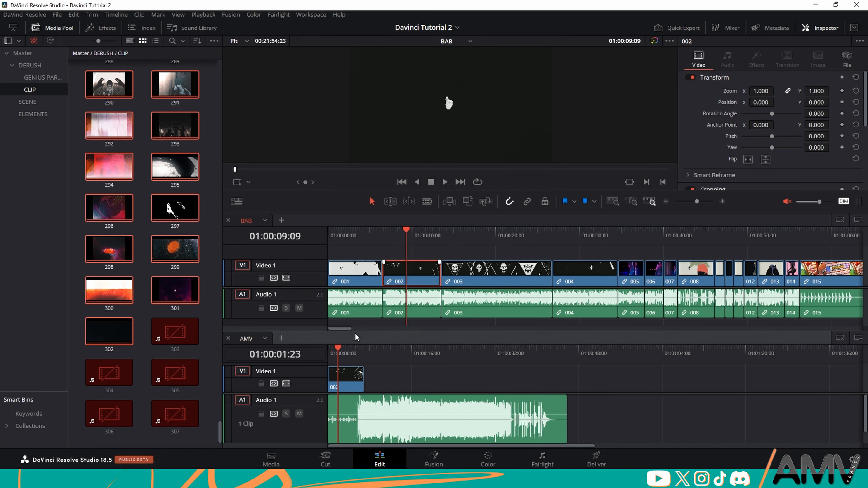
click(343, 380)
click(414, 386)
drag(333, 351, 345, 353)
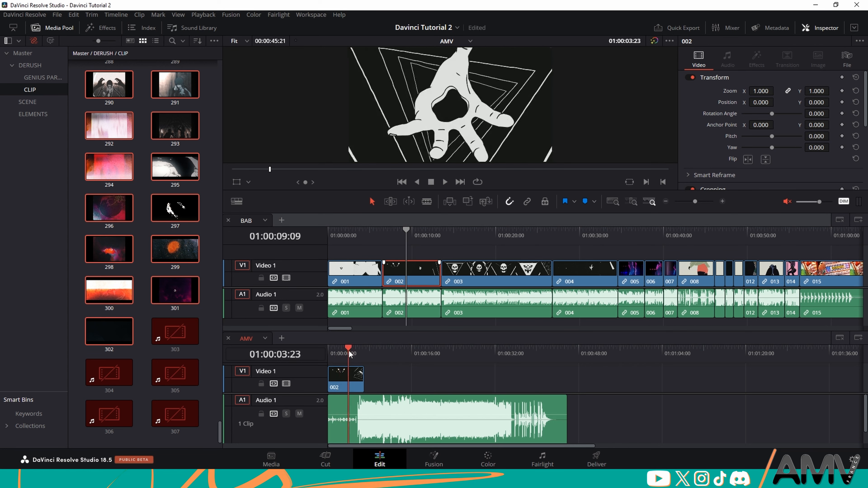
click(355, 380)
key(Delete)
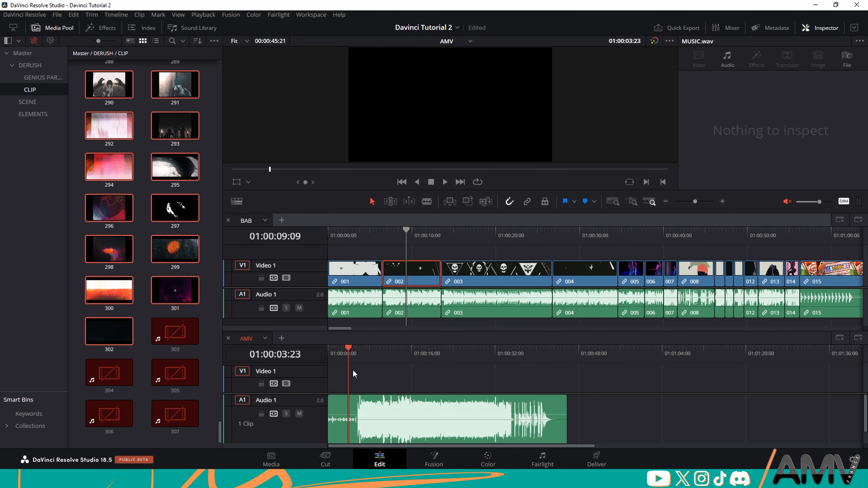
Turn linked selection on, select clip 001 in the BAB timeline together with its audio, and turn linked selection off again.
click(627, 236)
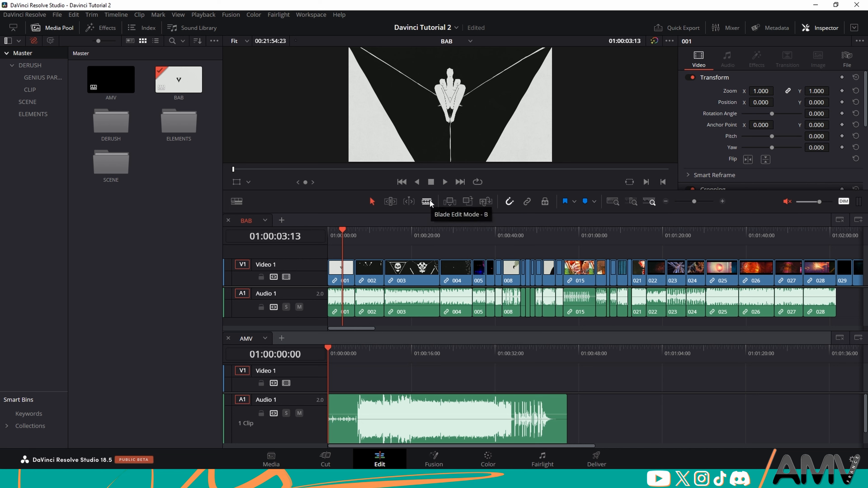
click(526, 203)
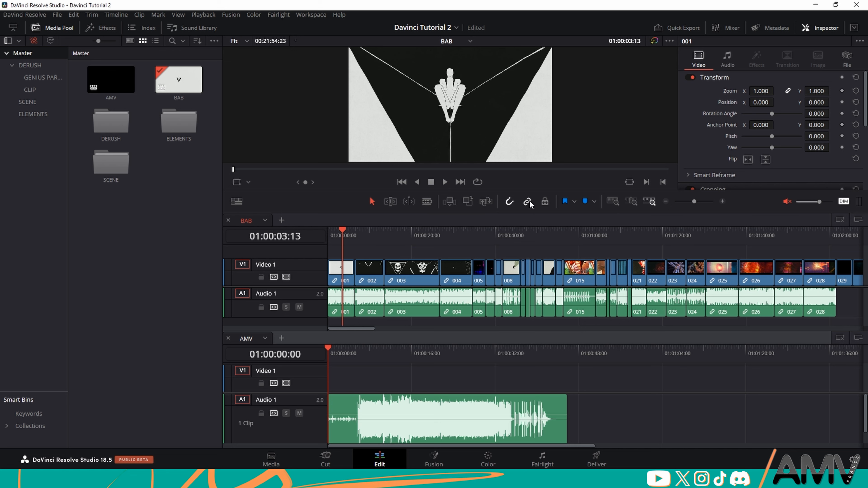
click(345, 275)
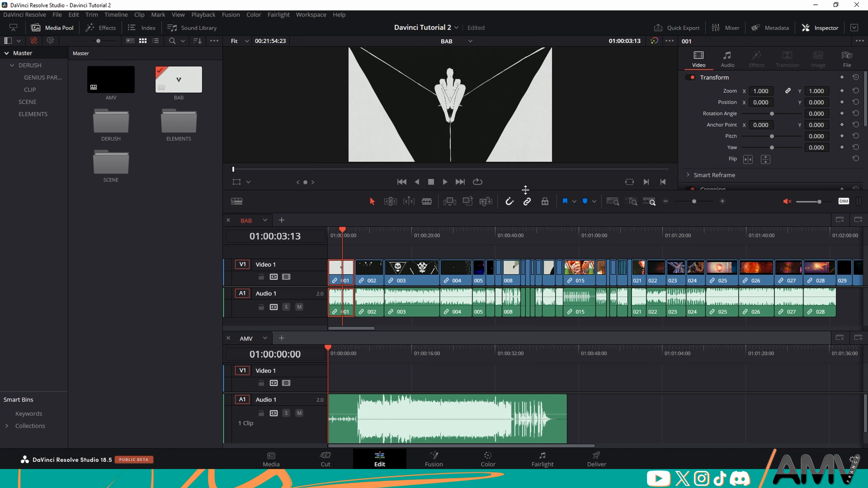
click(411, 256)
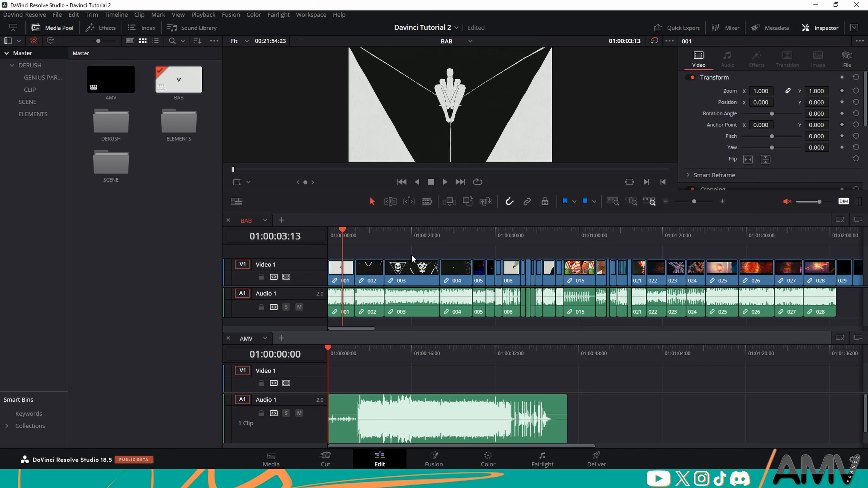
key(ctrl+shift+l)
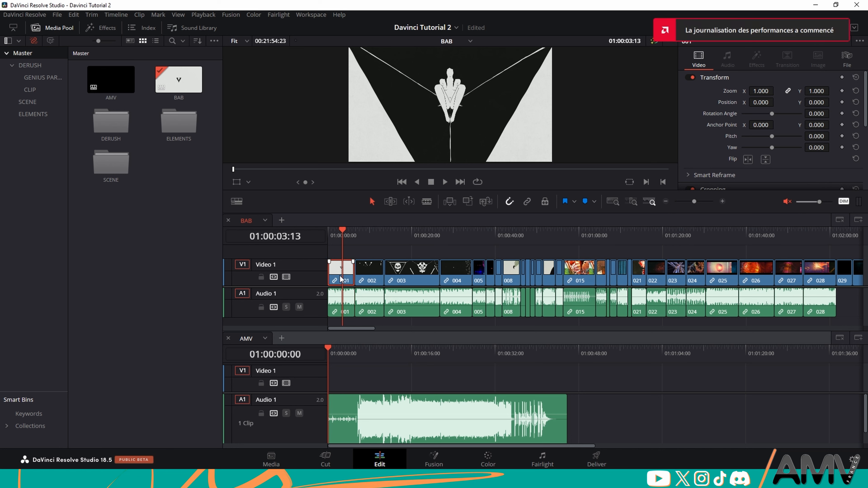
Copy only the video of clips 001 to 005 from the BAB timeline to the start of the AMV timeline's Video 1 track.
drag(340, 277, 326, 392)
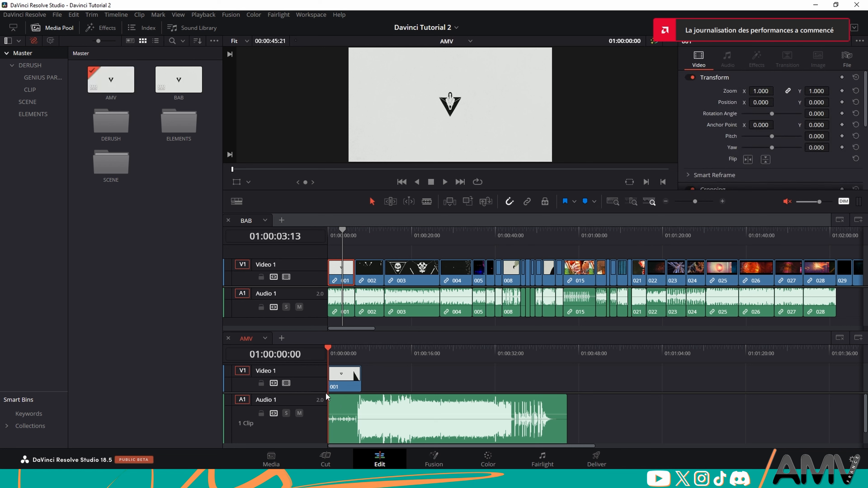
key(ctrl+z)
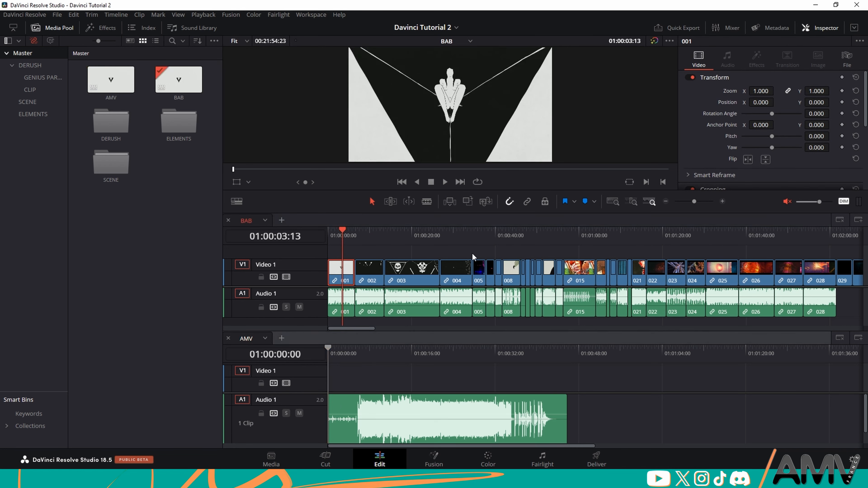
drag(473, 256, 333, 381)
click(343, 373)
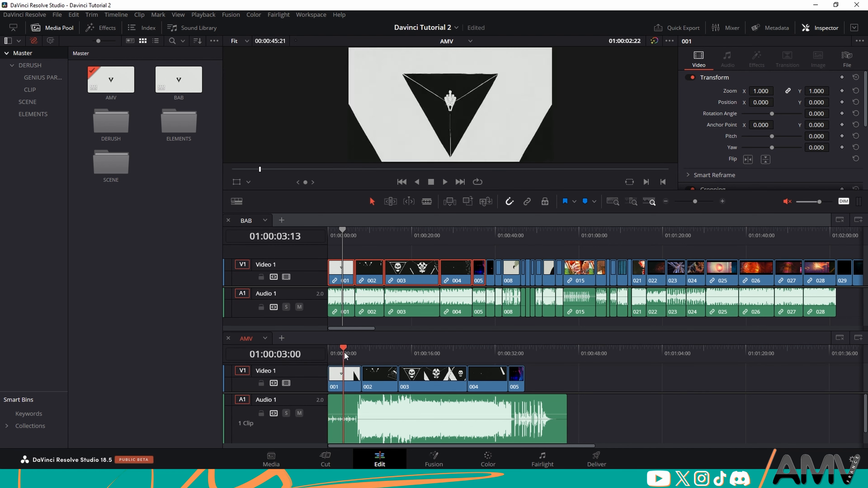
click(562, 373)
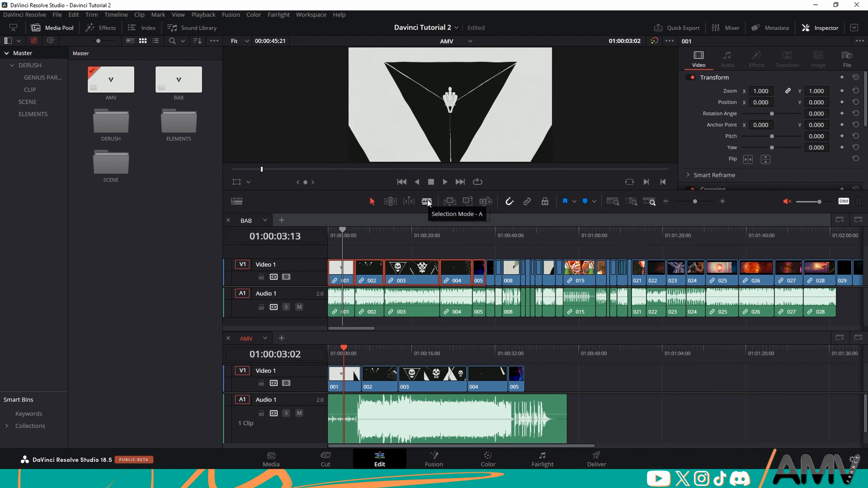
Split clip 001 in the AMV timeline at 01:00:03:02 with Blade Edit Mode.
key(b)
click(372, 201)
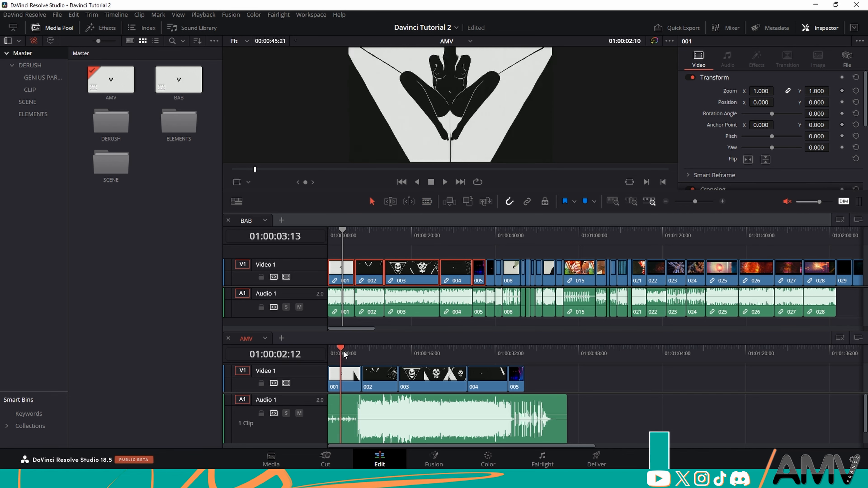
key(a)
click(436, 383)
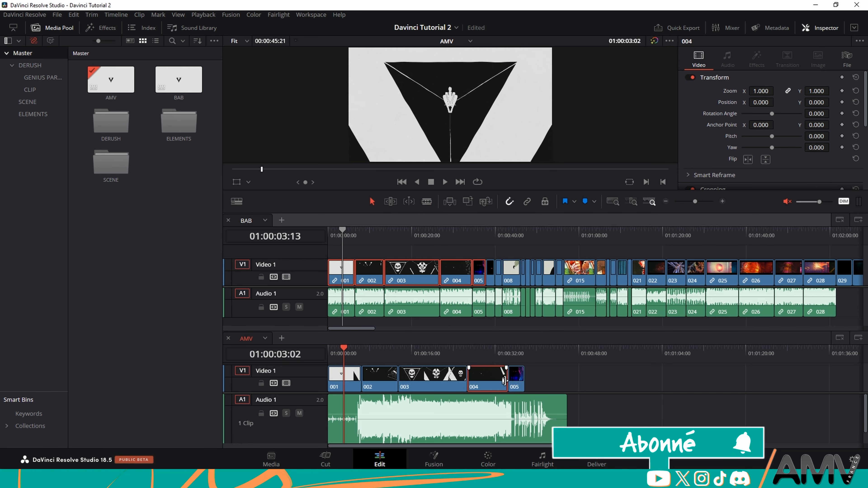
click(348, 383)
click(427, 201)
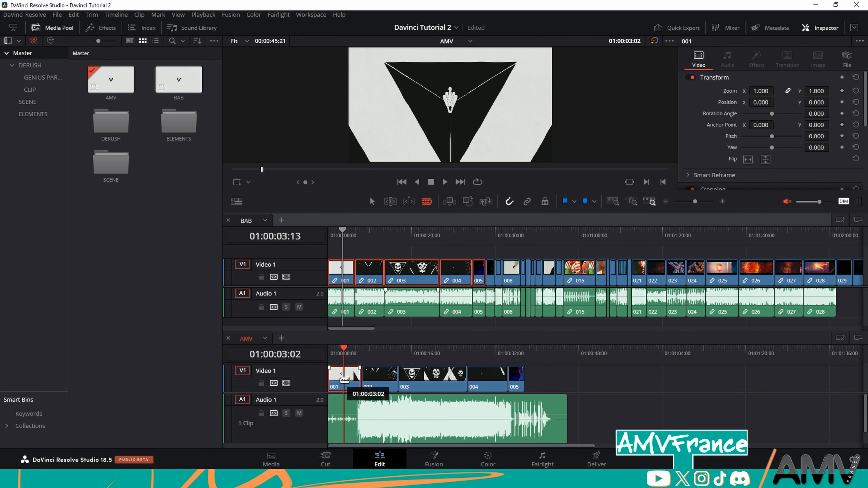
click(347, 378)
Split clip 002 at one point and clip 003 at three points in the AMV timeline with the blade.
key(ctrl+equal)
scroll(393, 383, up, 4)
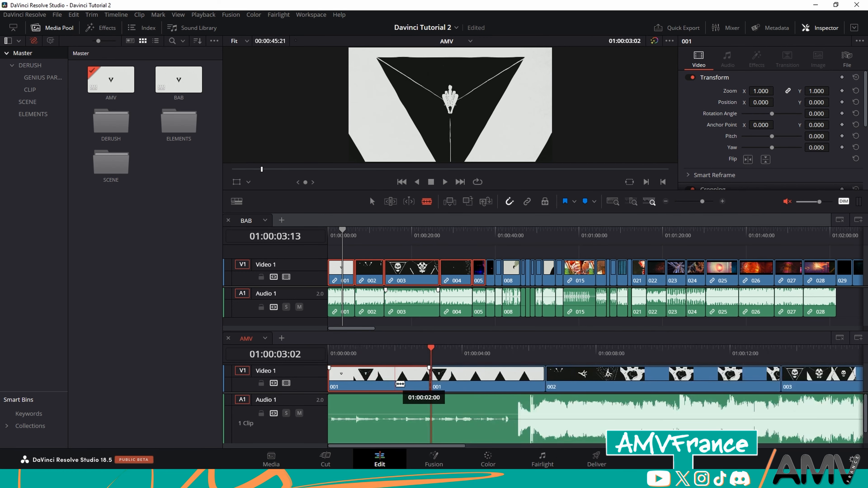
scroll(401, 383, down, 1)
drag(421, 353, 751, 354)
click(578, 378)
click(732, 376)
click(816, 375)
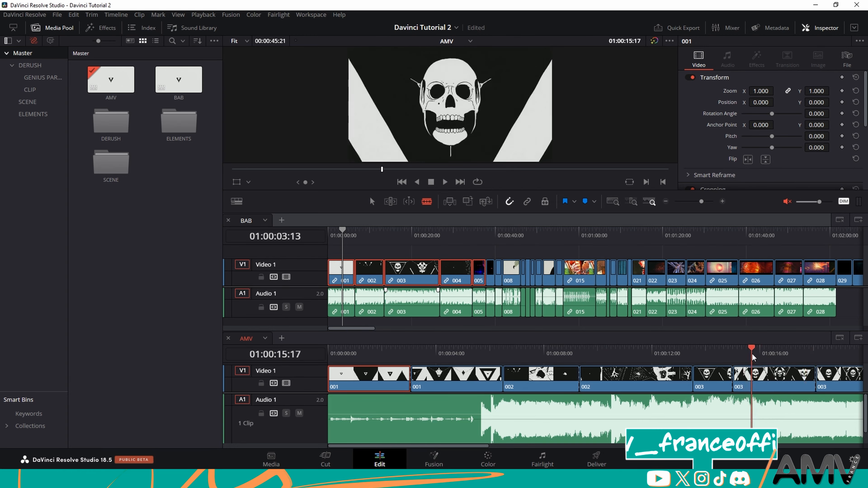
click(782, 379)
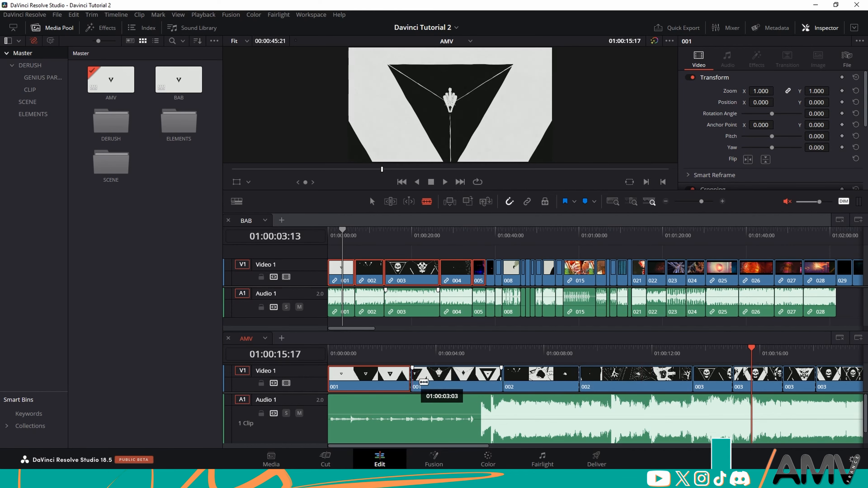
Split the second part of clip 001 once and clip 002 at two more points in the AMV timeline, and return to Selection Mode.
click(448, 379)
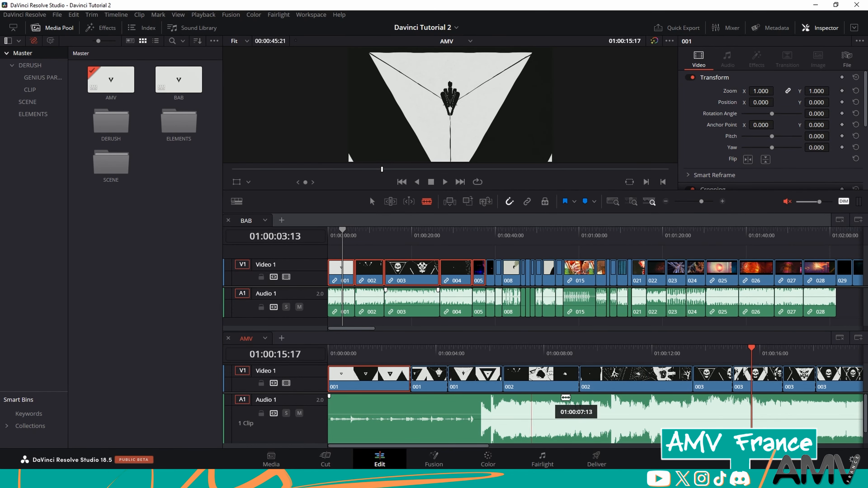
click(634, 380)
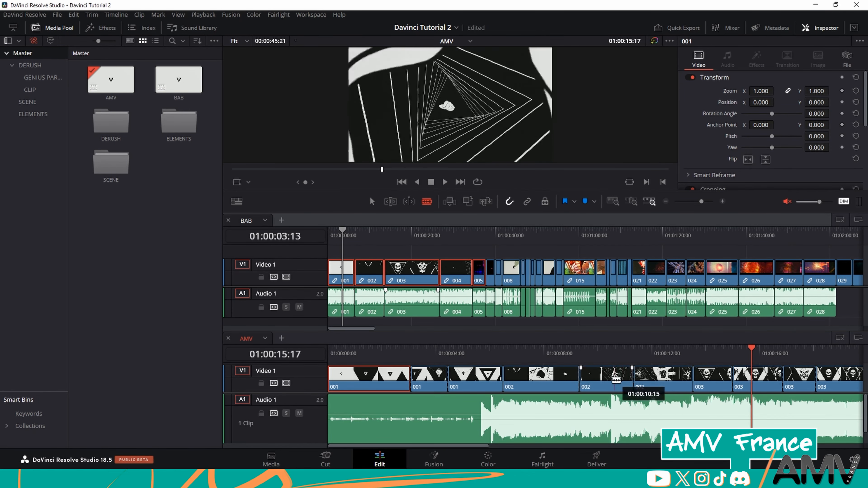
click(538, 379)
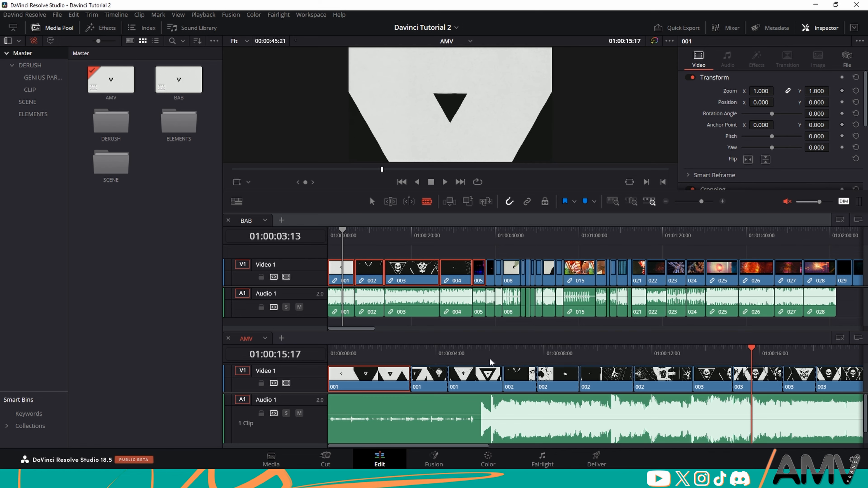
key(a)
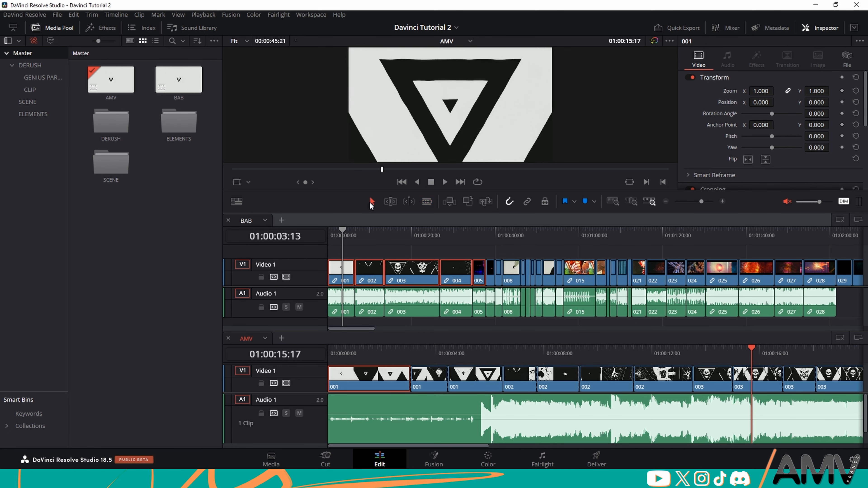
Try ripple deleting the second 001 segment, around 01:00:03:21 in the AMV timeline, and undo the deletion.
click(432, 352)
click(430, 384)
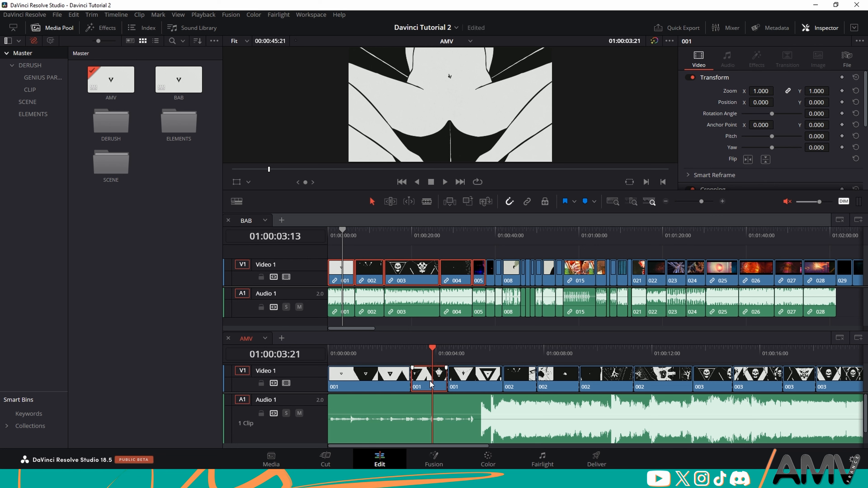
key(Delete)
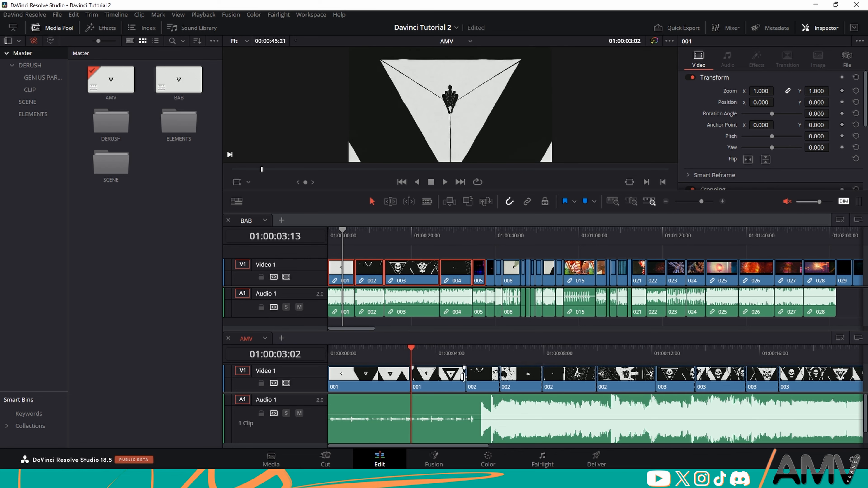
key(ctrl+z)
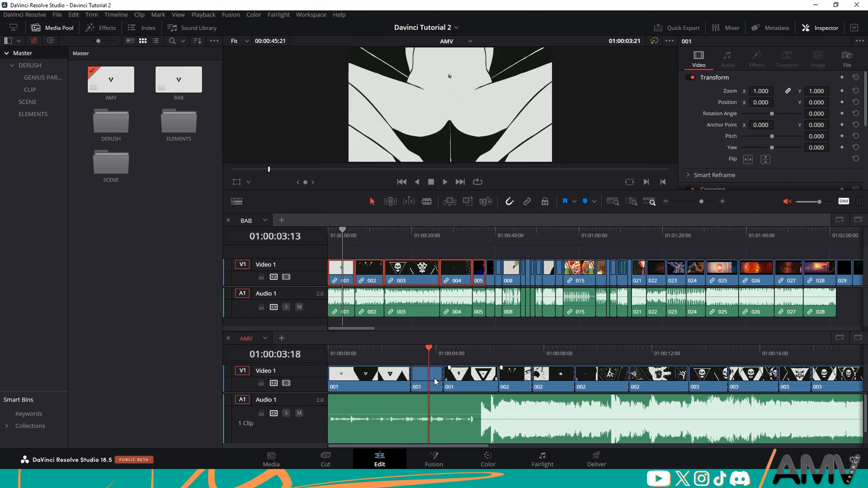
Try deleting the second 001 segment so that a gap stays in its place, undoing each deletion.
key(BackSpace)
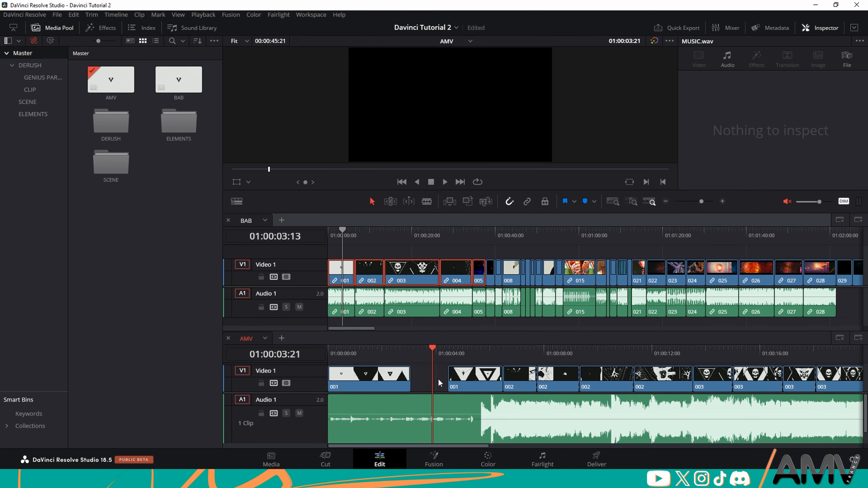
key(ctrl+z)
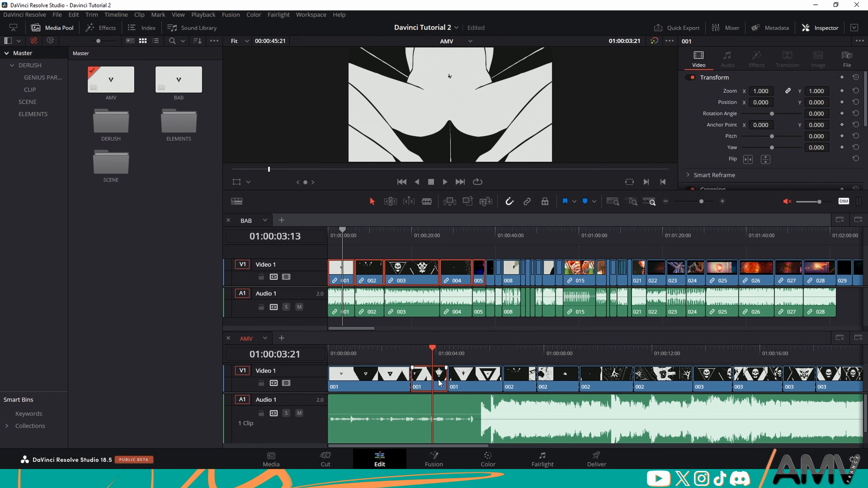
key(BackSpace)
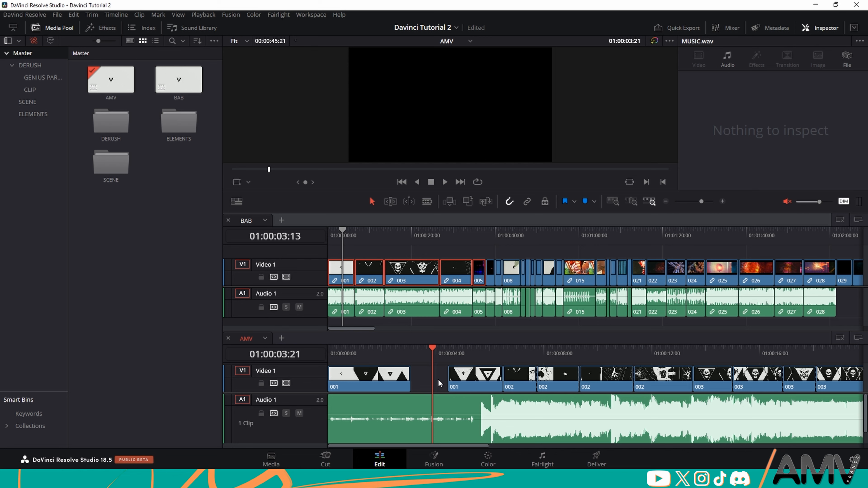
key(ctrl+z)
key(BackSpace)
key(ctrl+z)
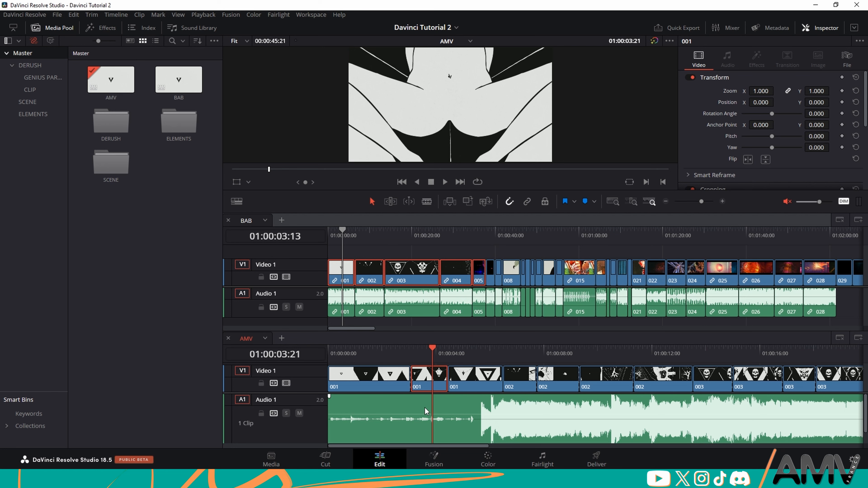
Try splitting the third 001 segment and the music together at the playhead, and undo the split.
drag(442, 356, 418, 350)
key(ctrl+b)
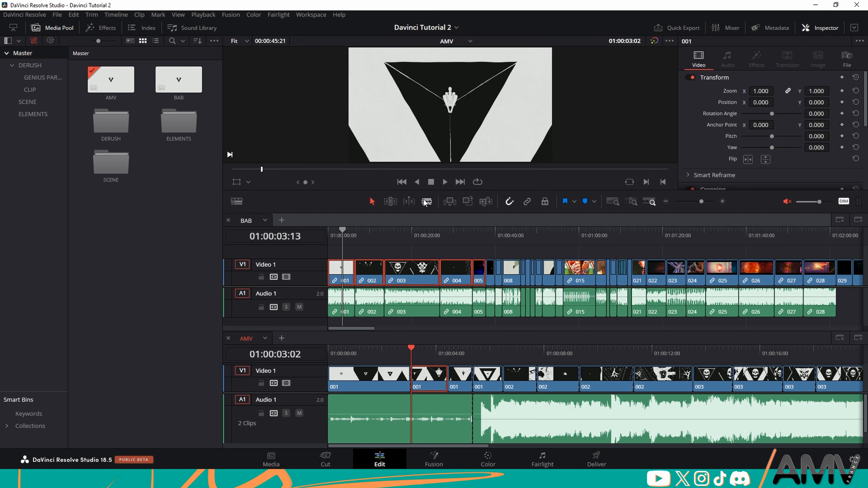
key(b)
key(a)
click(471, 352)
drag(467, 351, 438, 352)
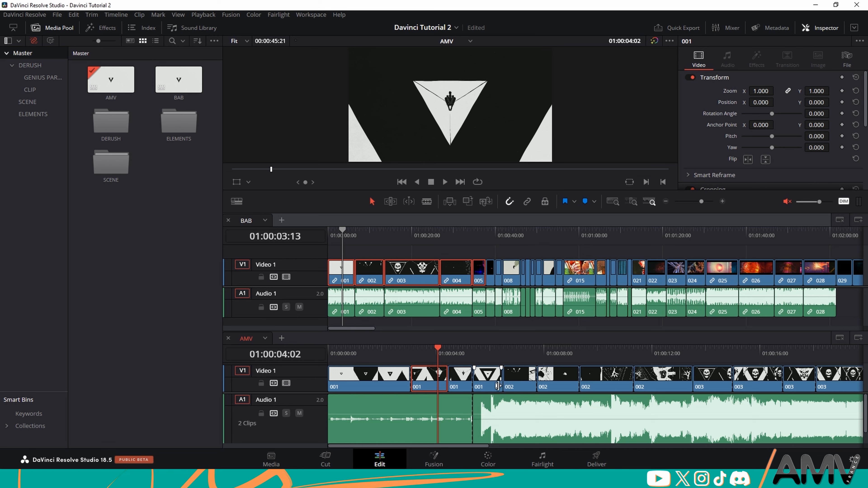
key(ctrl+z)
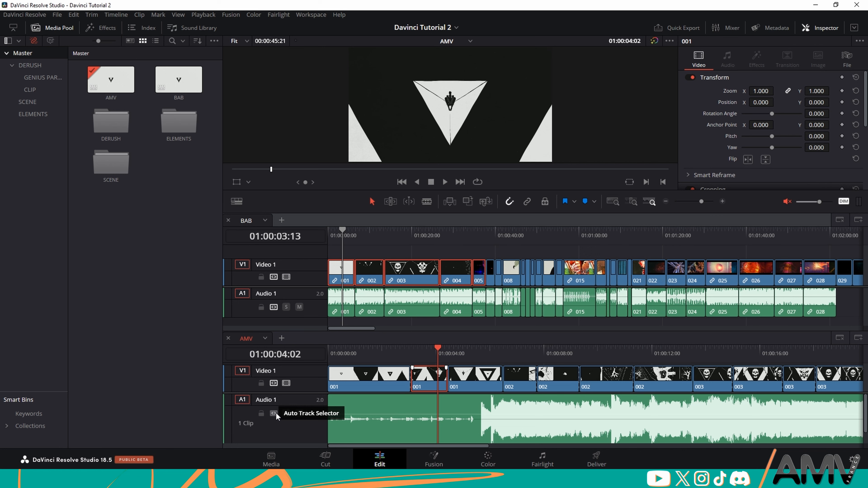
Turn off the auto track selector of Audio 1 in the AMV timeline and split only the video at three points, twice in clip 001 and once in clip 002.
click(274, 414)
click(478, 350)
key(ctrl+b)
drag(478, 350, 604, 355)
key(ctrl+b)
key(ctrl+b)
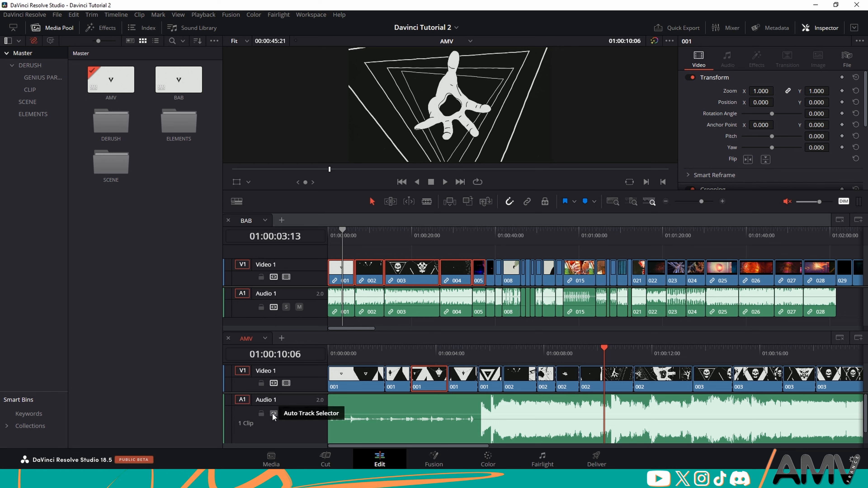
Delete the selected 001 segment around 01:00:03:22 in the AMV timeline, leaving a gap in its place.
drag(342, 354, 346, 353)
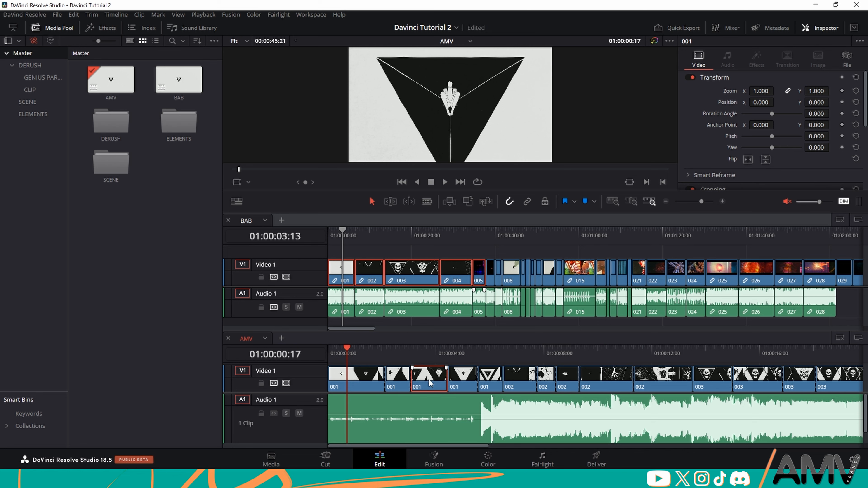
click(434, 354)
key(BackSpace)
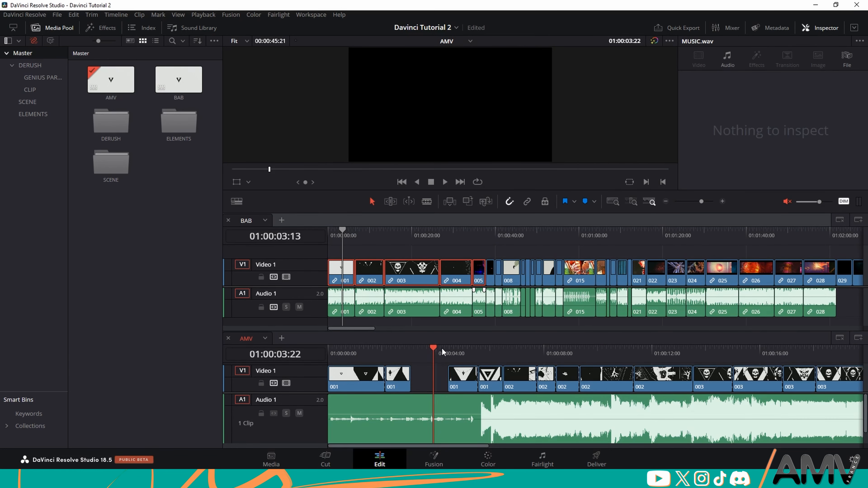
Split the last 002 segment in the AMV timeline at 01:00:12:13.
click(478, 352)
drag(495, 354, 666, 349)
click(657, 380)
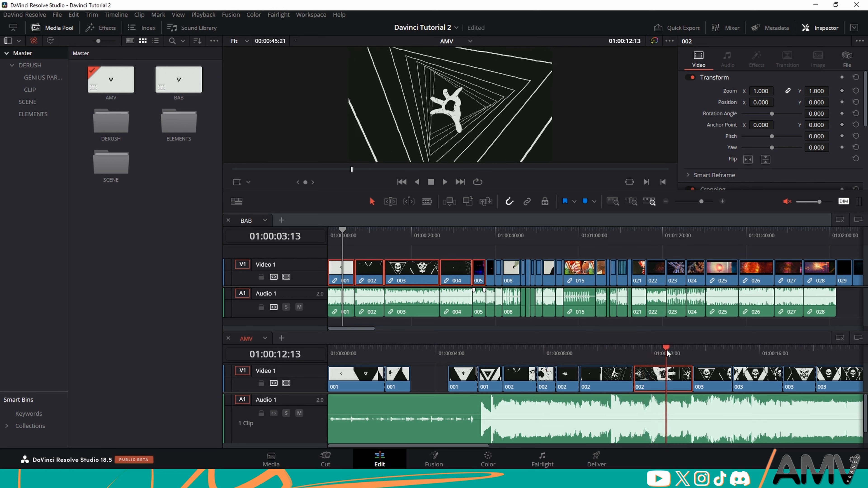
key(ctrl+b)
Try deleting the 002 segment after 01:00:12:13 with a gap left behind and with the following clips closing up, undoing both deletions.
click(678, 380)
key(Delete)
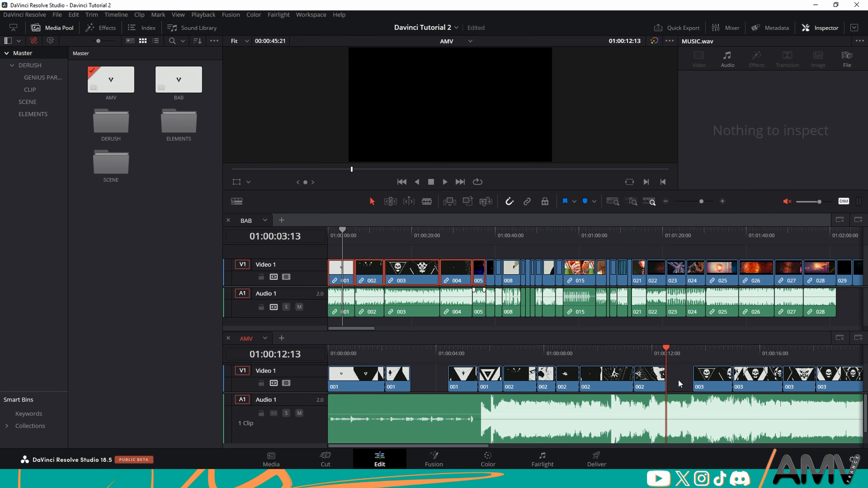
key(ctrl+z)
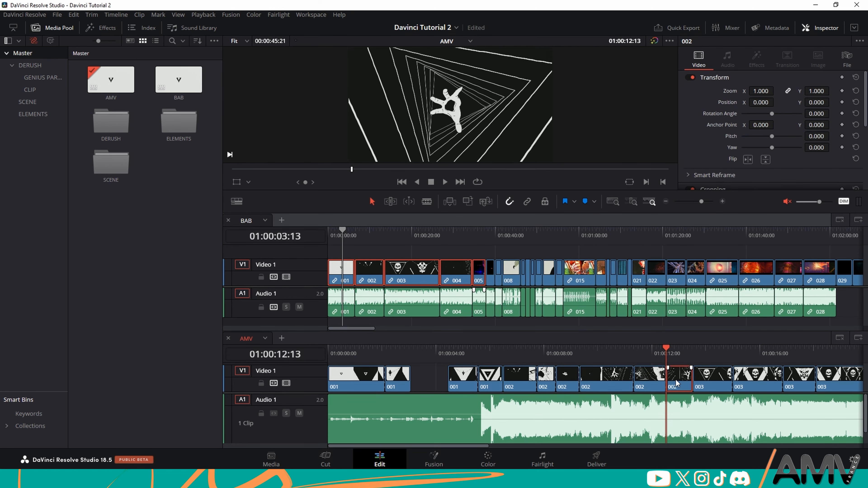
key(Delete)
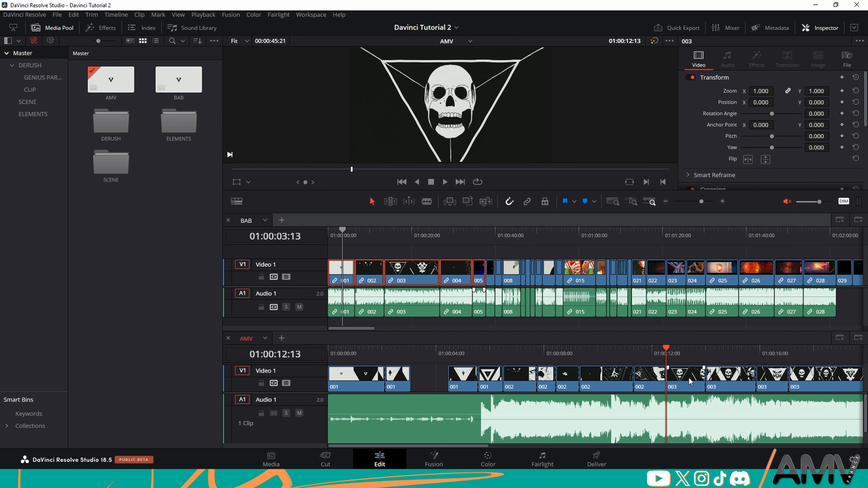
click(669, 376)
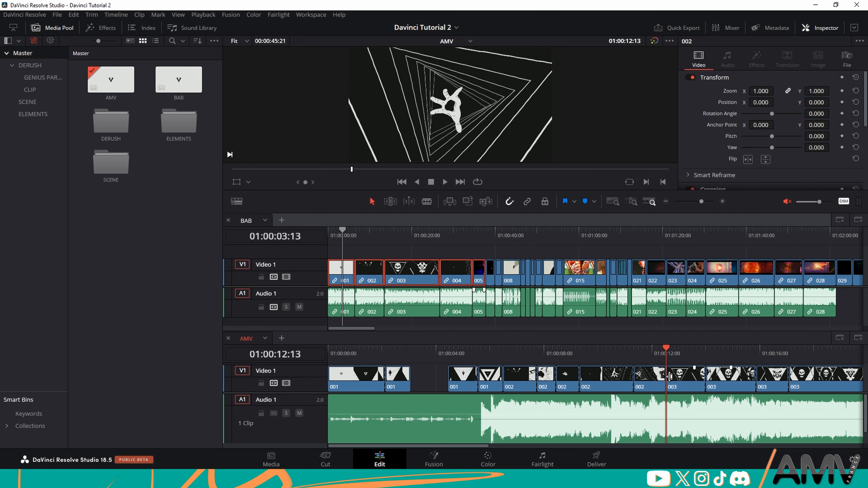
drag(670, 376, 691, 376)
Delete the 002 segment after 01:00:12:13, and ripple delete its gap and the gap between the 001 segments.
key(BackSpace)
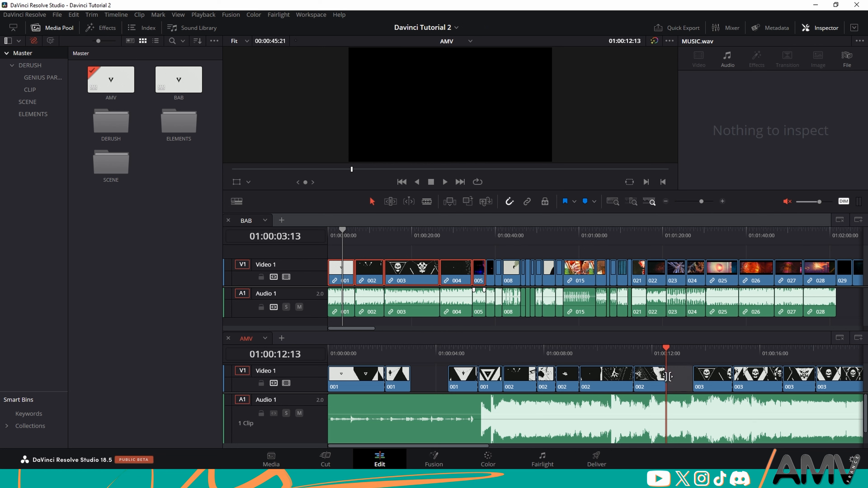
right_click(678, 381)
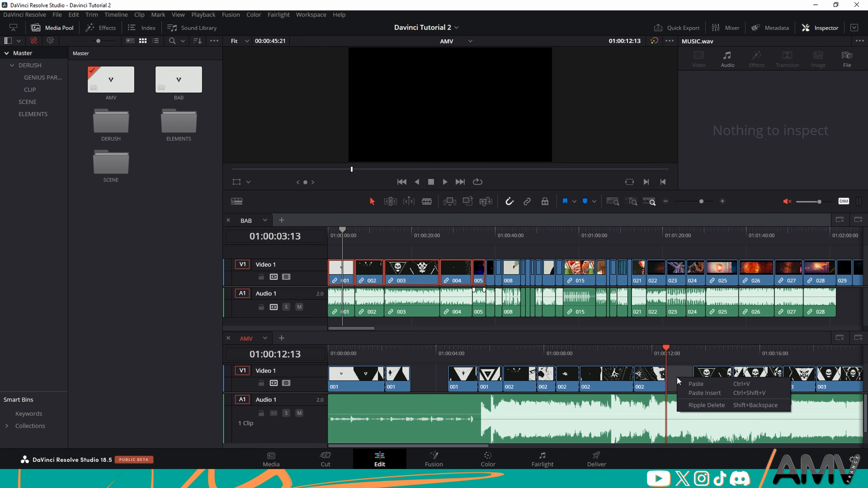
click(695, 406)
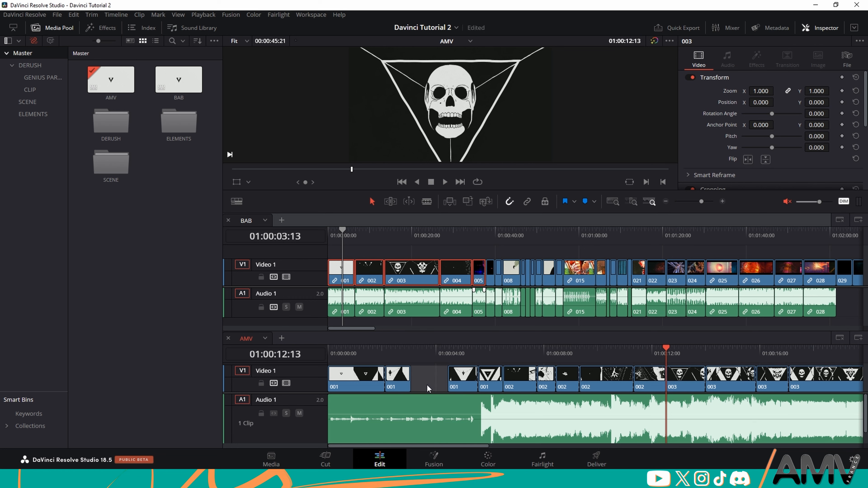
key(ctrl+s)
key(BackSpace)
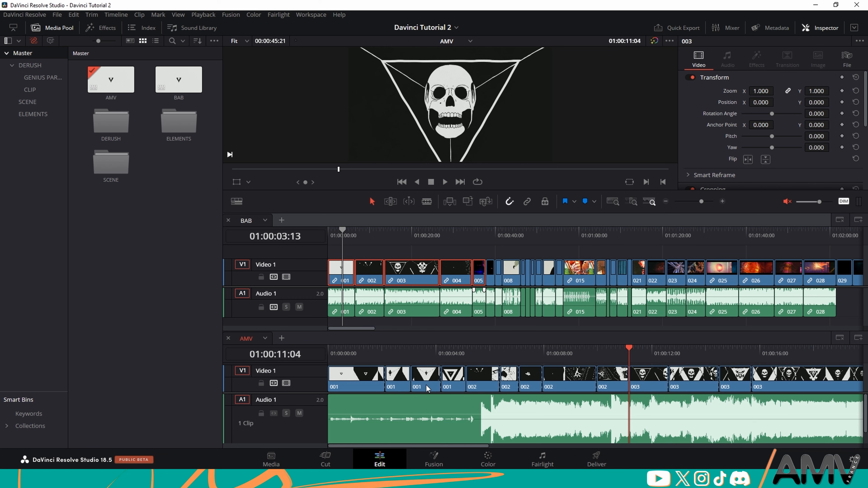
Split the last 003 segment at 01:00:18:20 in the AMV timeline, and try deleting the part after the cut before undoing that deletion.
scroll(427, 386, down, 5)
drag(448, 351, 468, 350)
key(ctrl+b)
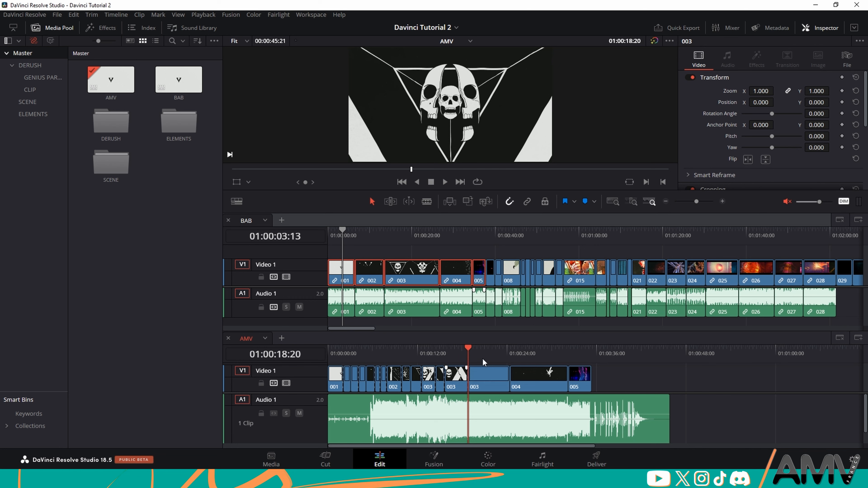
click(481, 380)
key(BackSpace)
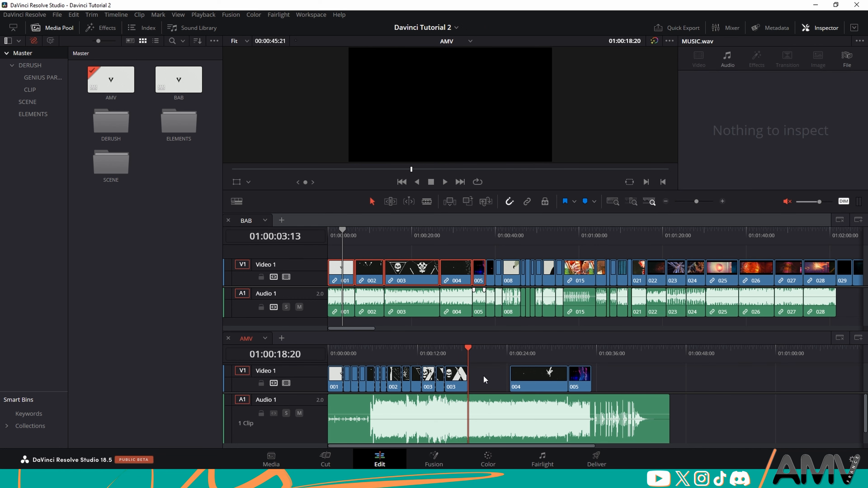
key(ctrl+z)
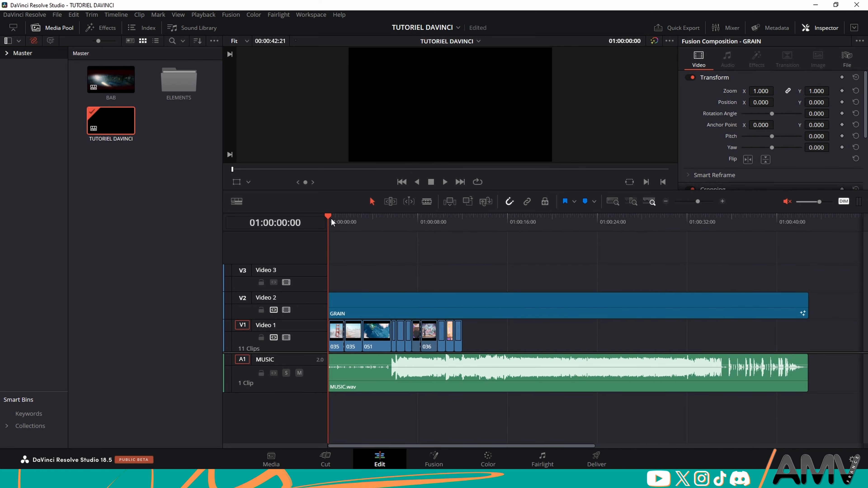
In the TUTORIEL DAVINCI timeline, split the GRAIN composition on Video 2 at 01:00:12:00 and delete the part after the cut.
drag(331, 222, 462, 223)
click(487, 307)
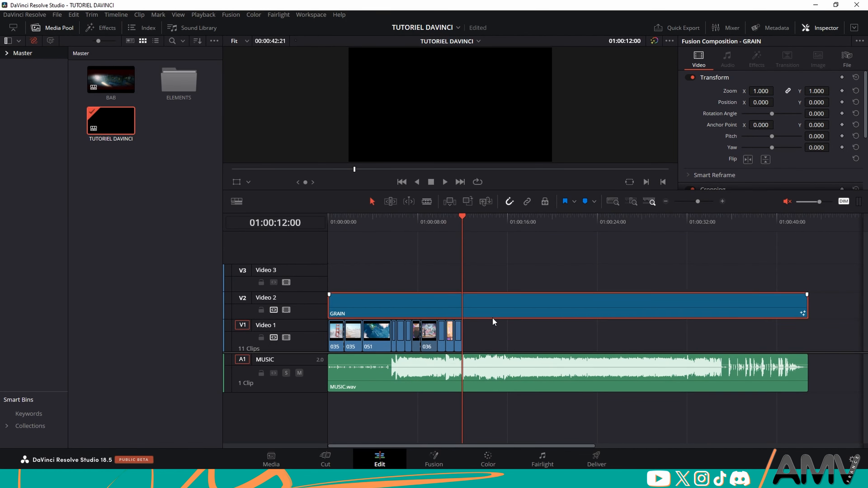
key(ctrl+b)
click(494, 312)
key(BackSpace)
Split MUSIC.wav at 01:00:12:00, delete the part after the cut, and return the playhead to 01:00:00:00.
click(488, 360)
key(ctrl+b)
key(BackSpace)
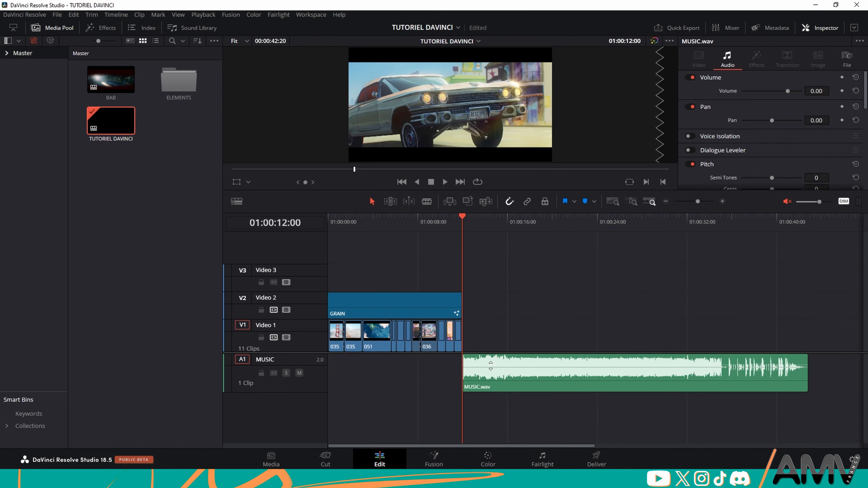
key(ctrl+z)
click(494, 373)
key(BackSpace)
click(445, 219)
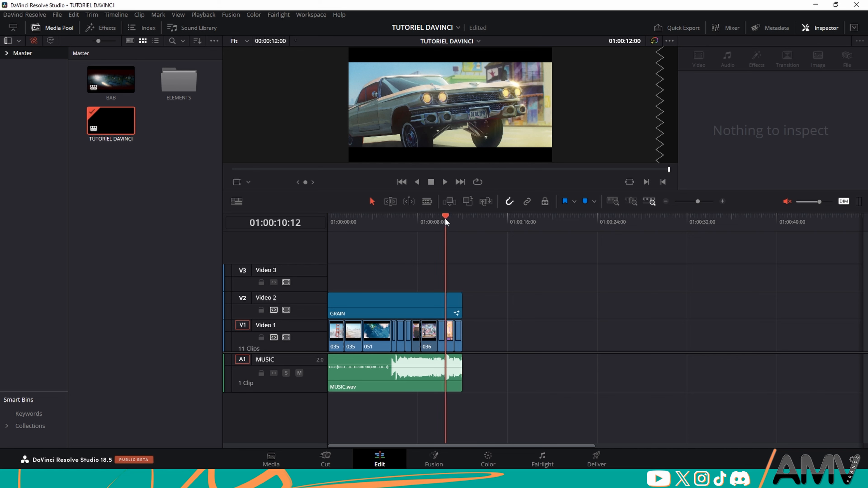
drag(445, 219, 254, 251)
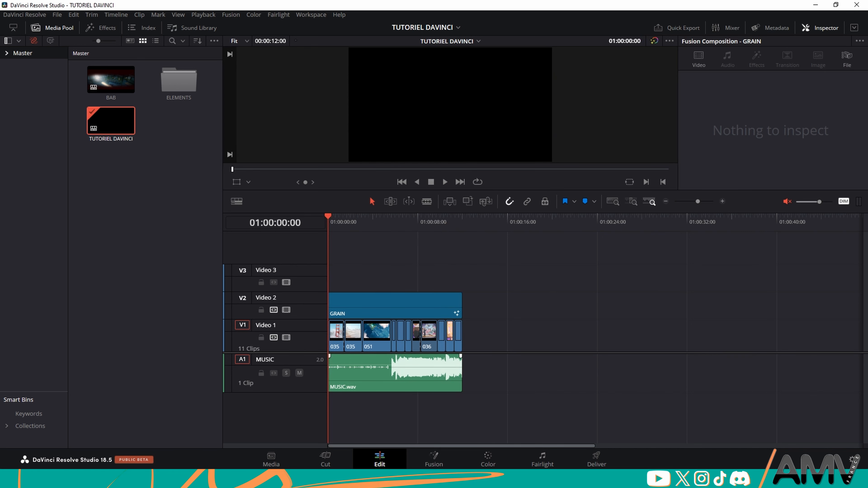
Open the Deliver page and set the export destination to the Desktop with the file name TUTORIEL DAVINCI.
click(595, 461)
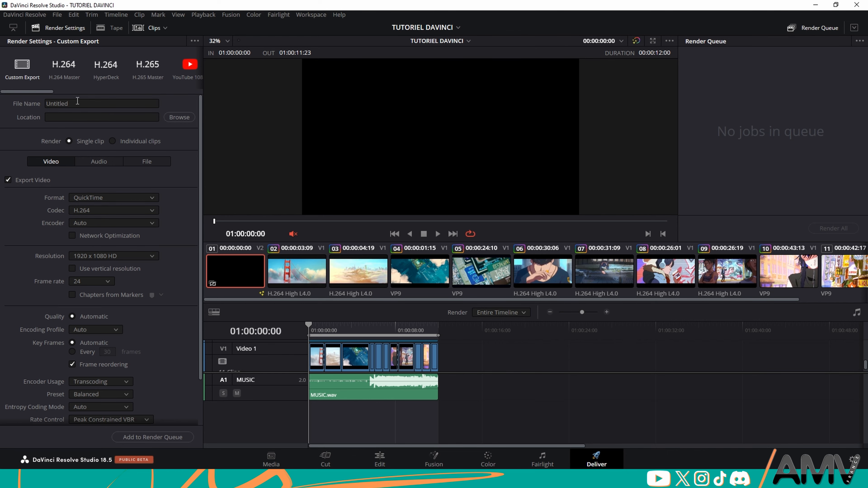
click(183, 119)
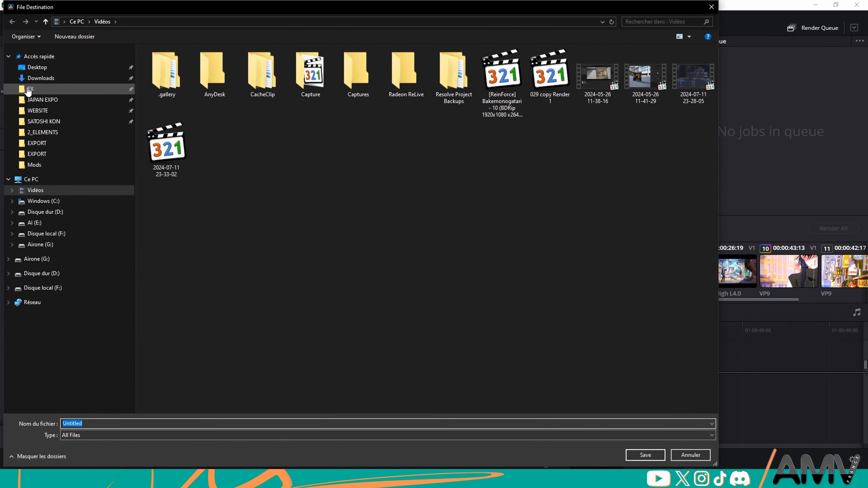
click(49, 70)
double_click(80, 423)
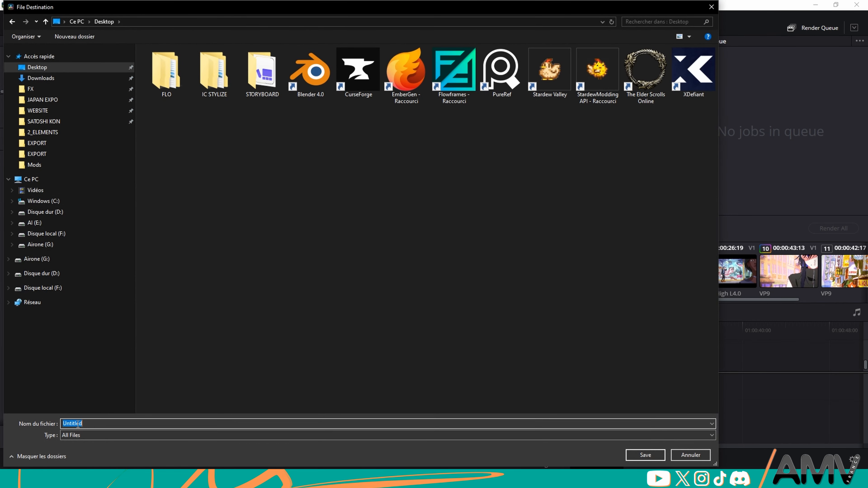
text(TUTORIEL DAVINCI)
key(Return)
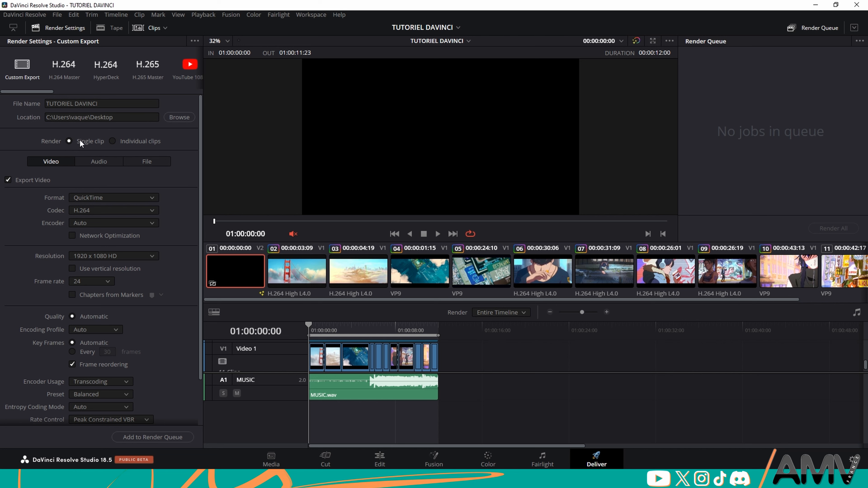
Try the Individual clips render mode against the timeline's clips, and return the render mode to Single clip.
click(123, 141)
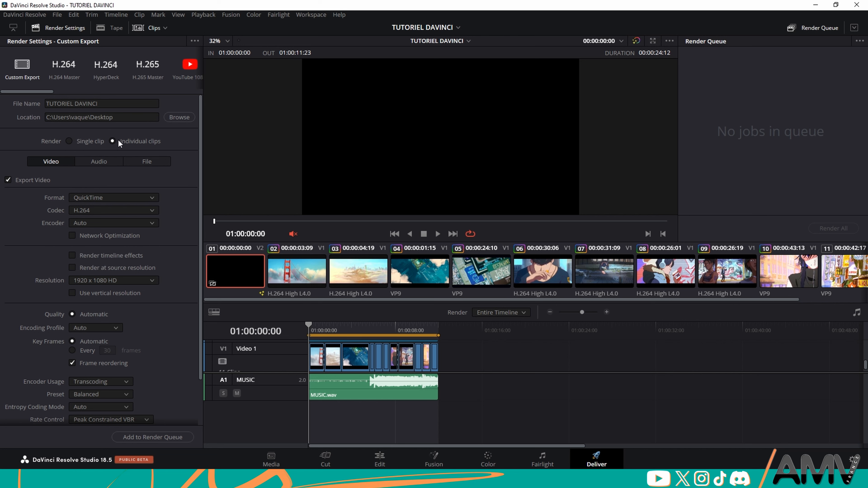
click(90, 141)
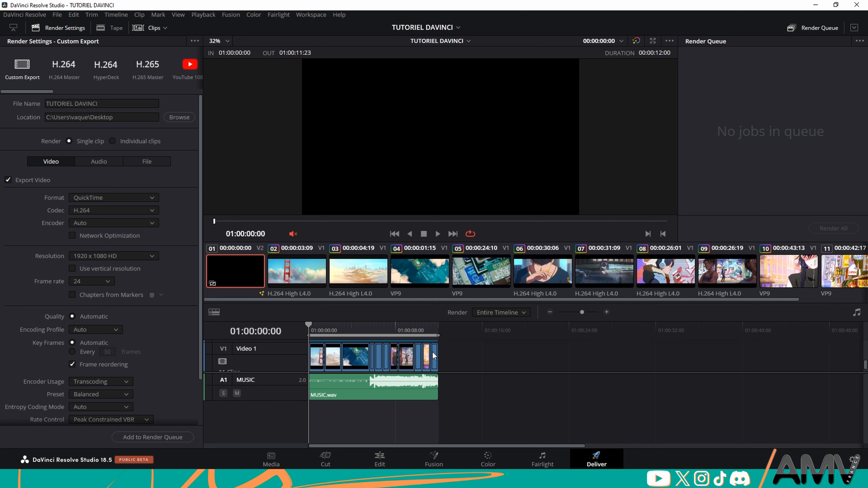
drag(519, 349, 221, 422)
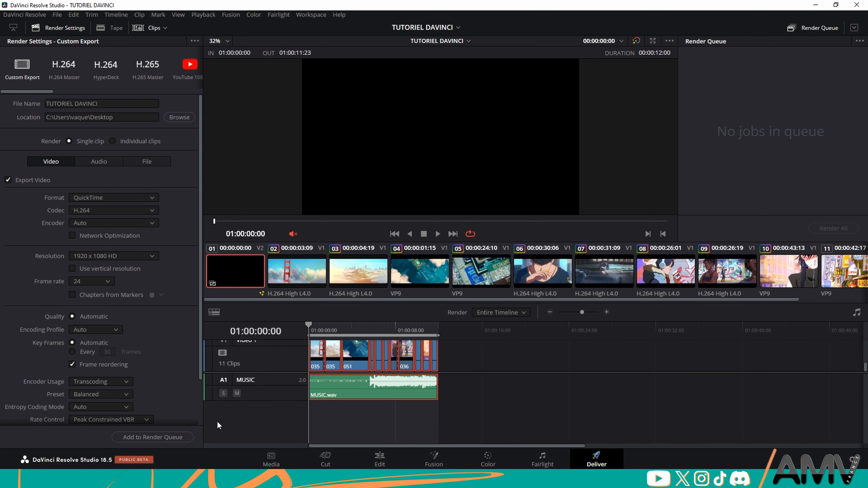
click(500, 364)
click(118, 141)
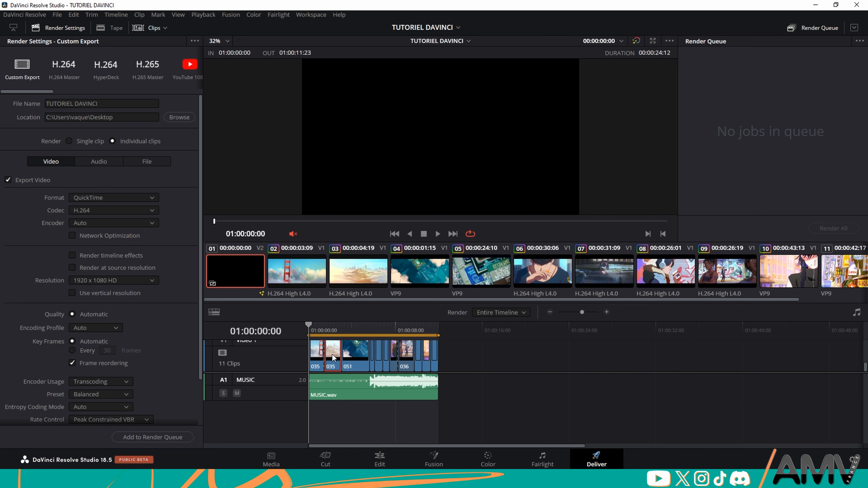
click(69, 141)
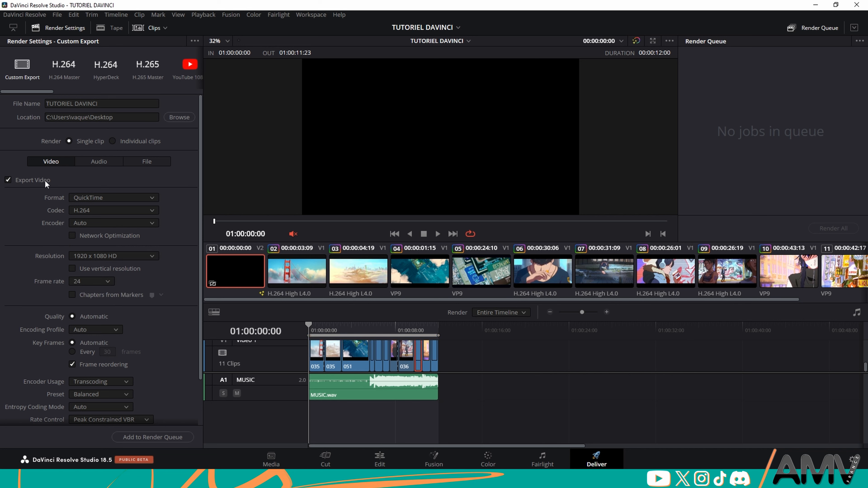
Set the video export format to MP4 and the codec to H.264.
click(91, 198)
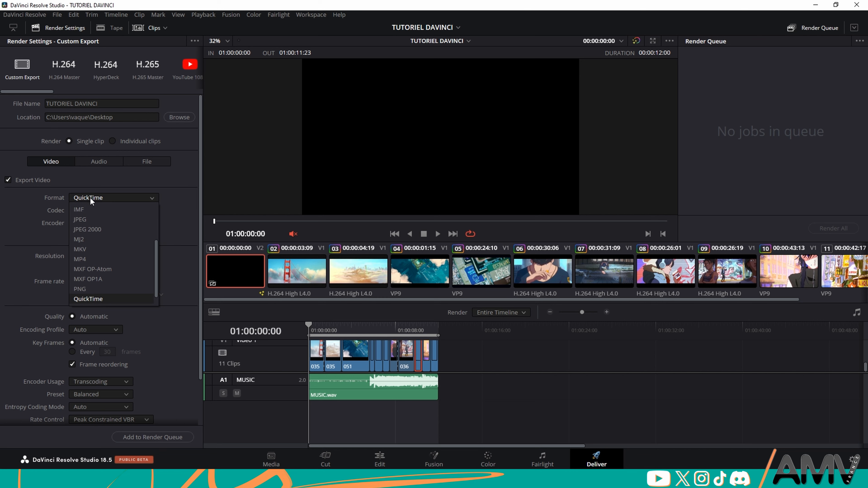
scroll(107, 288, down, 1)
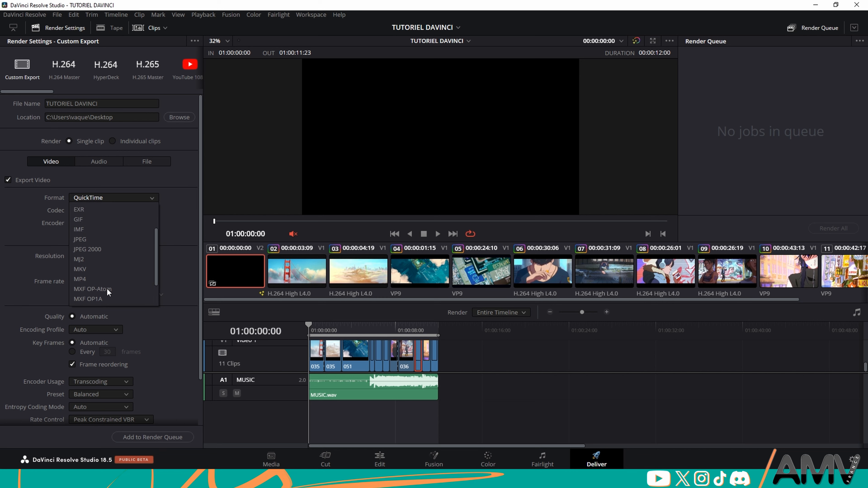
scroll(107, 288, up, 3)
click(97, 275)
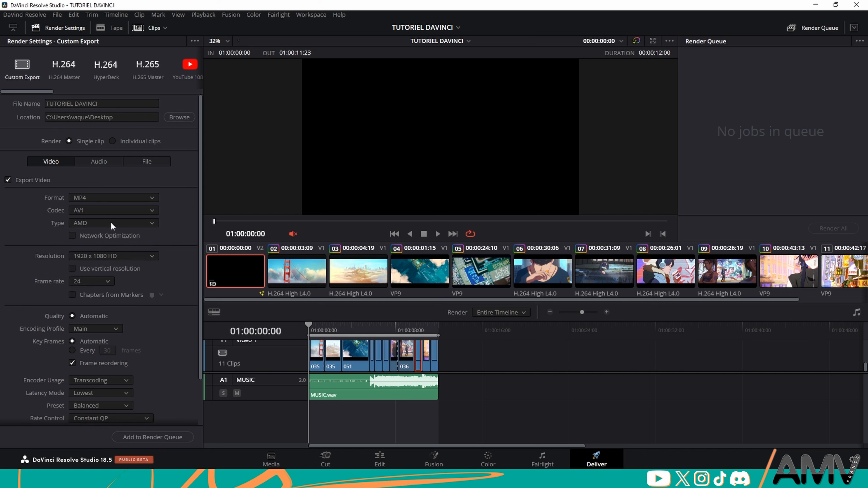
click(127, 209)
click(90, 233)
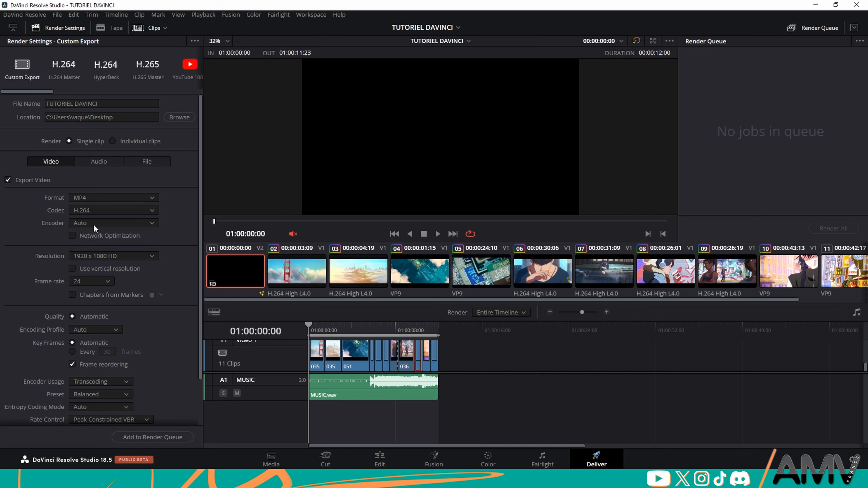
Set the video encoder to AMD.
click(94, 224)
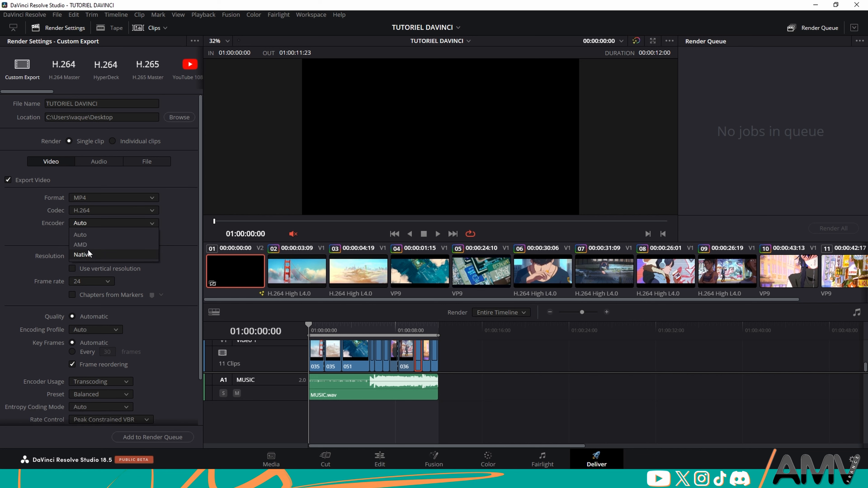
click(87, 246)
click(109, 223)
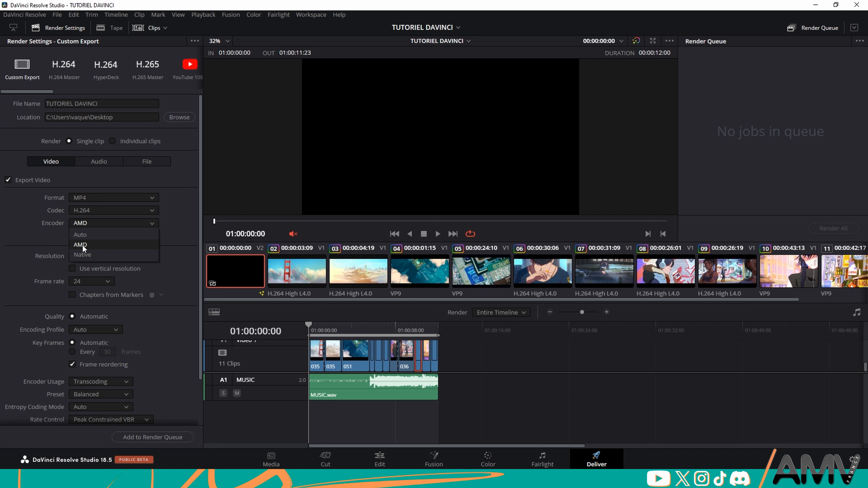
click(97, 244)
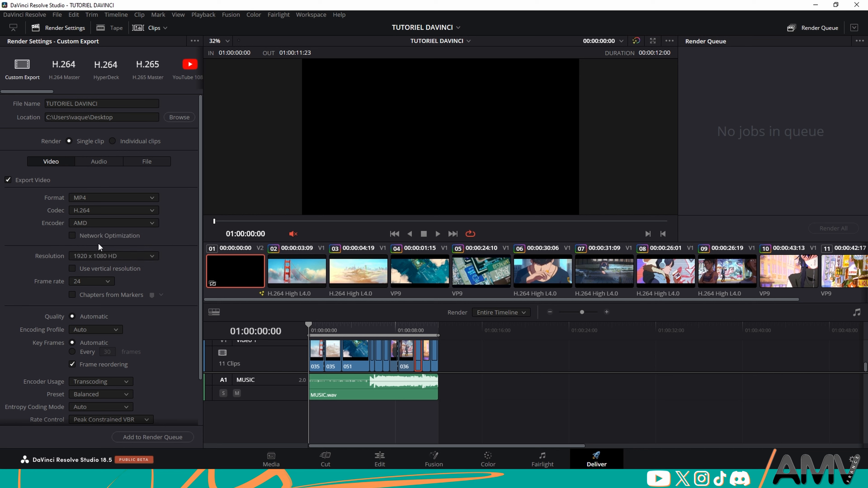
Check the resolution choices, the project settings, the remaining video export settings and the audio export settings.
click(91, 256)
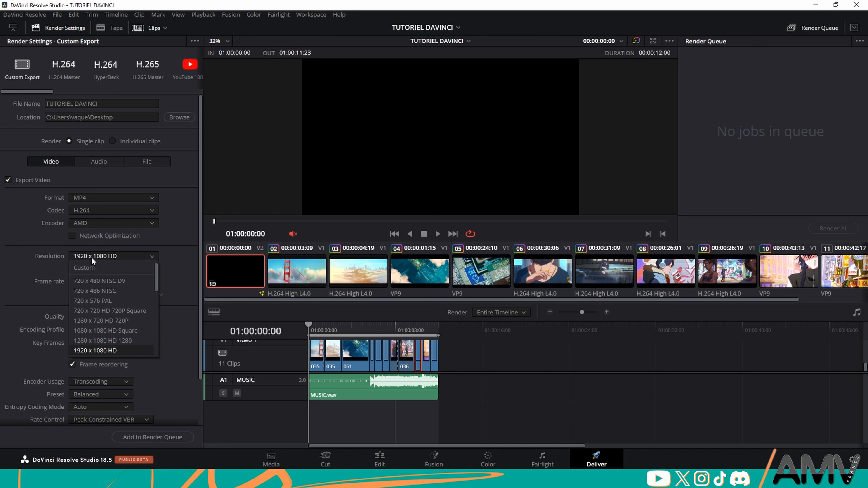
click(91, 256)
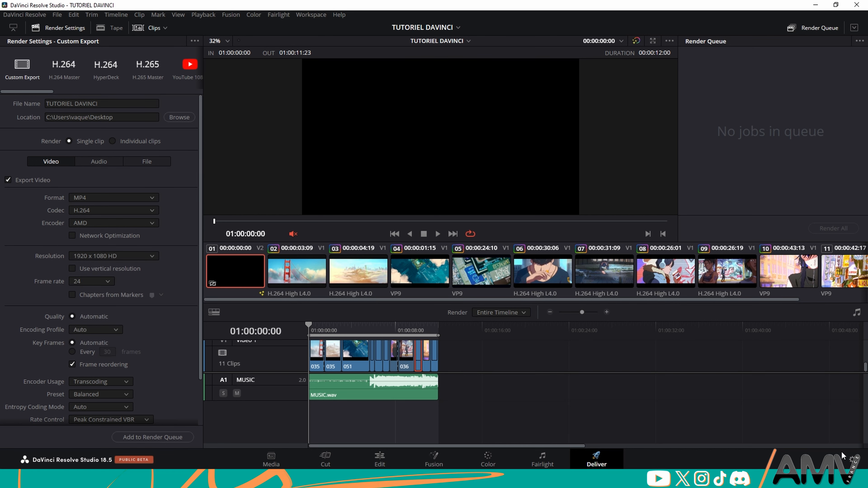
click(849, 458)
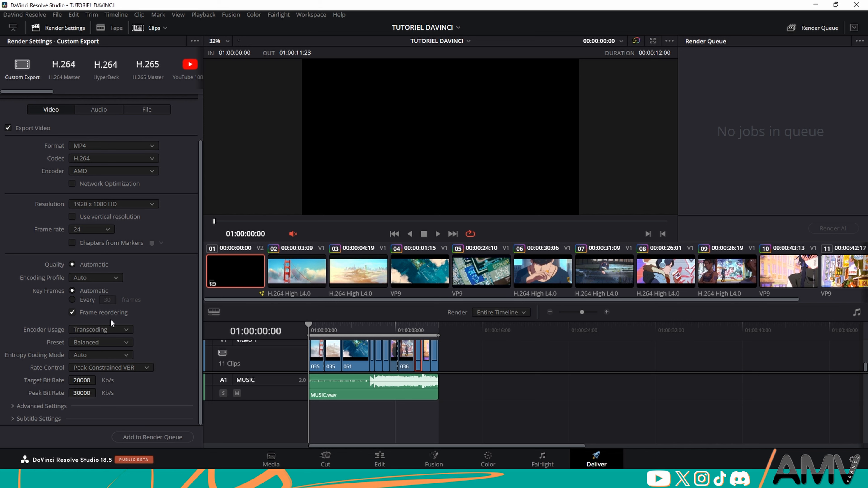
scroll(109, 319, up, 3)
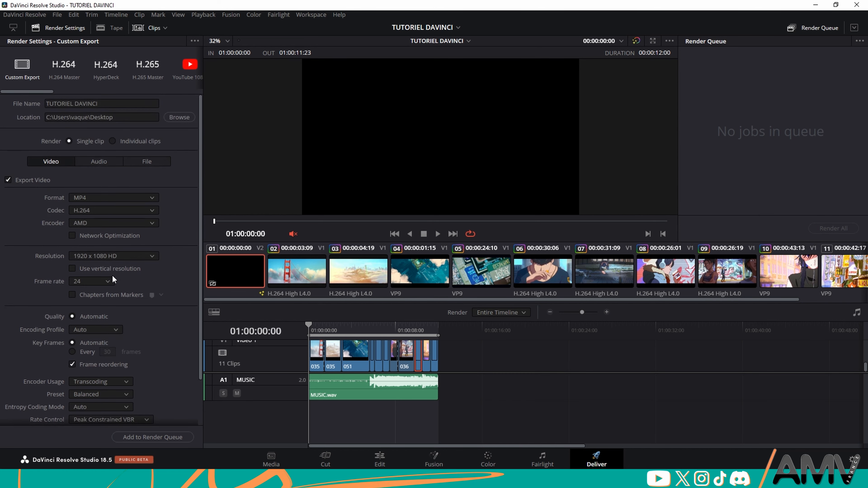
click(100, 163)
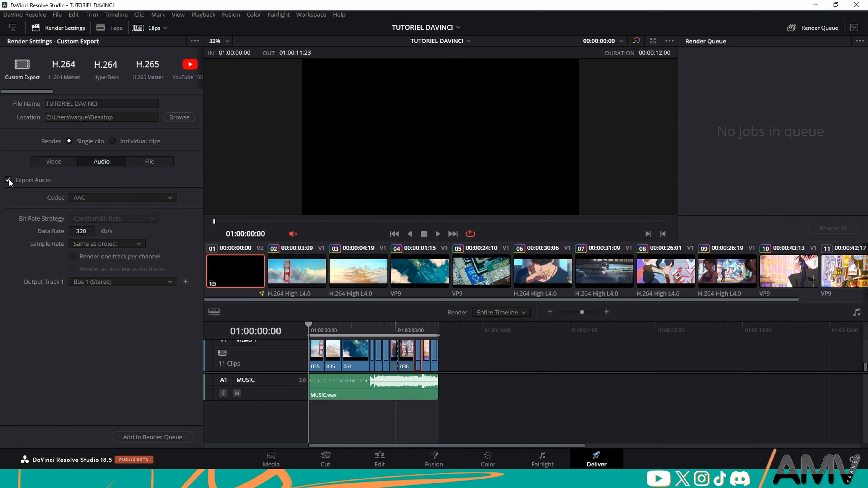
click(67, 162)
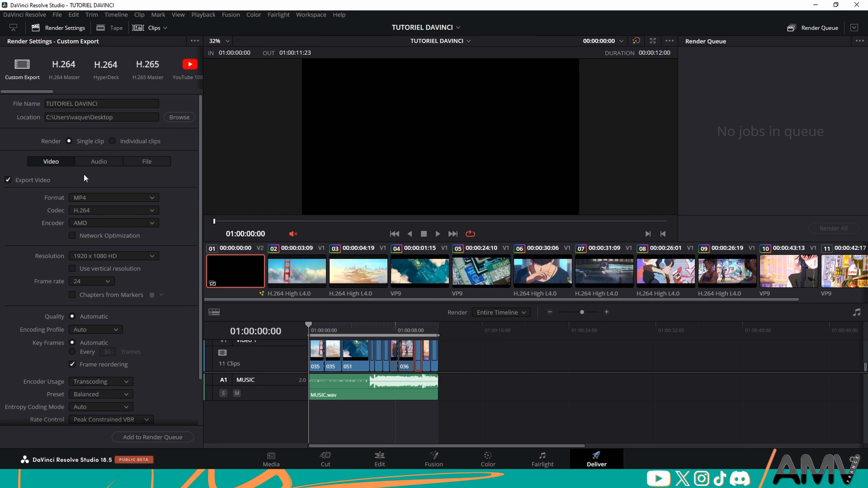
Add the TUTORIEL DAVINCI export to the render queue and render it.
click(164, 437)
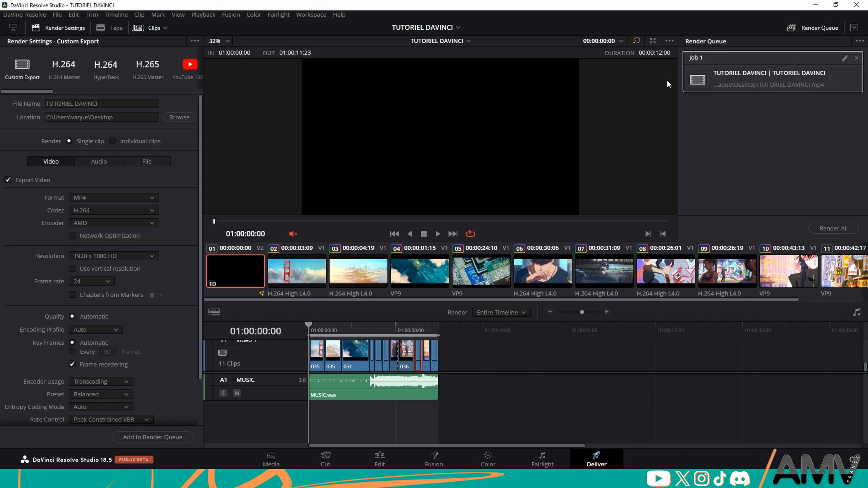
double_click(702, 57)
click(738, 128)
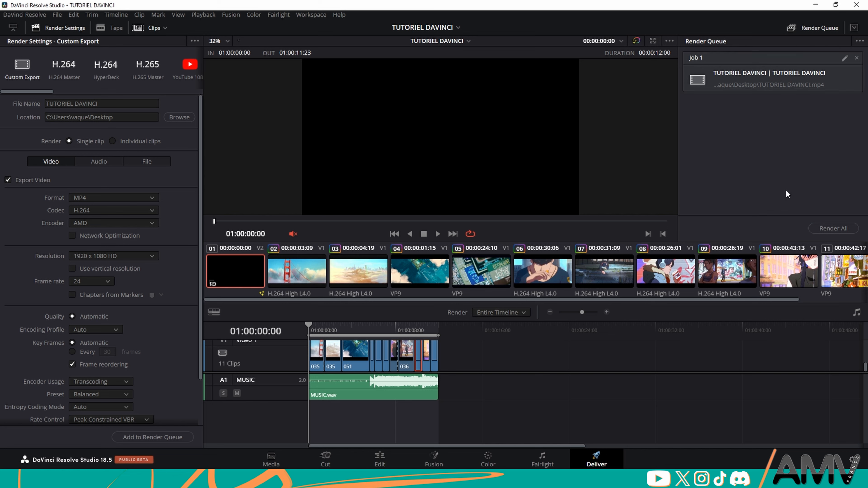
click(833, 228)
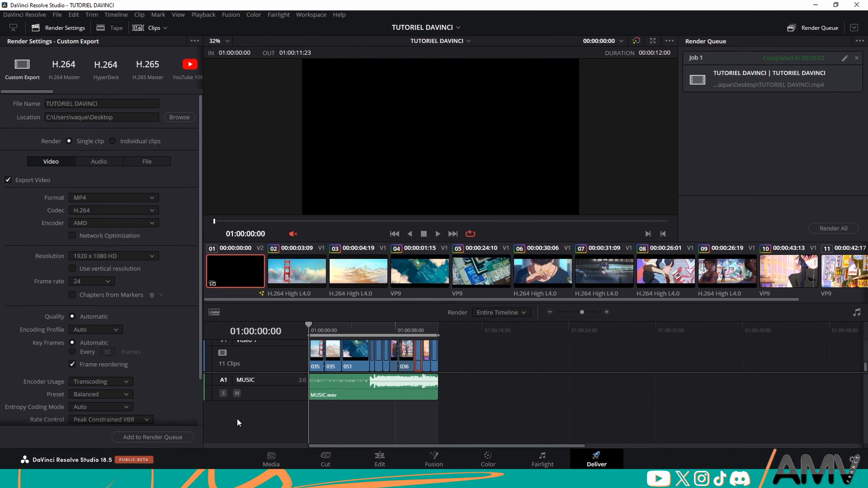
Switch to File Explorer, go to the Desktop folder and play the rendered TUTORIEL DAVINCI video.
click(239, 478)
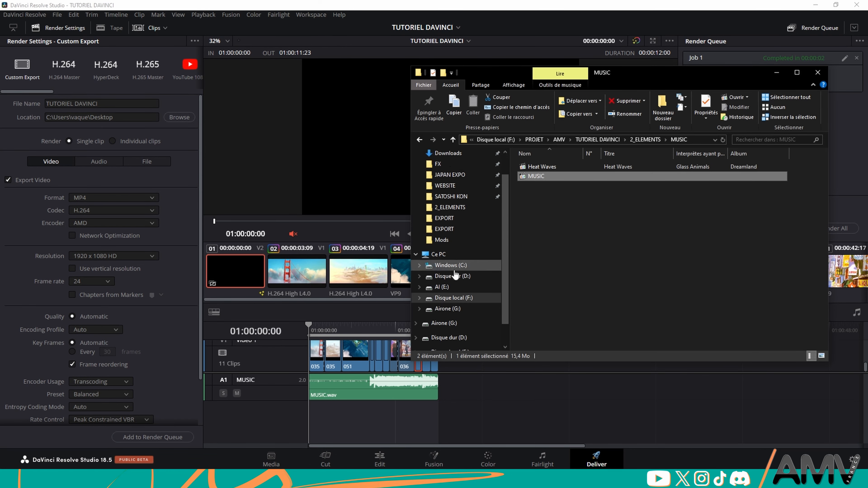
scroll(455, 273, up, 1)
click(444, 171)
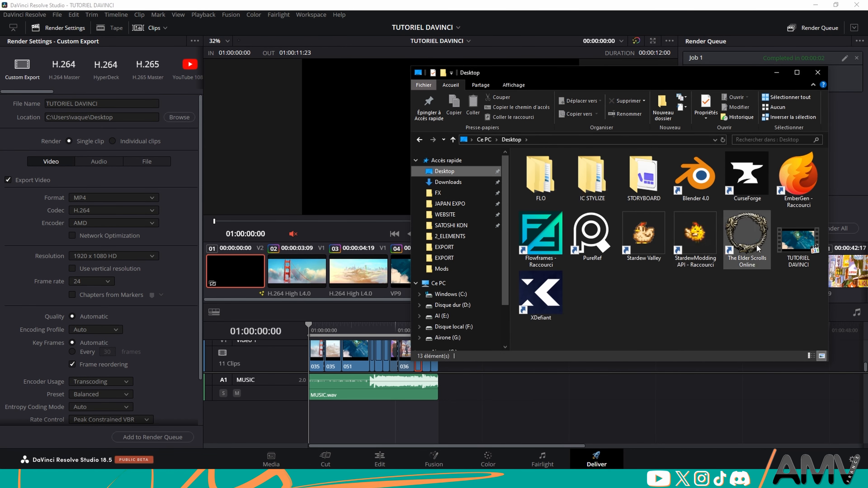
click(786, 248)
double_click(786, 248)
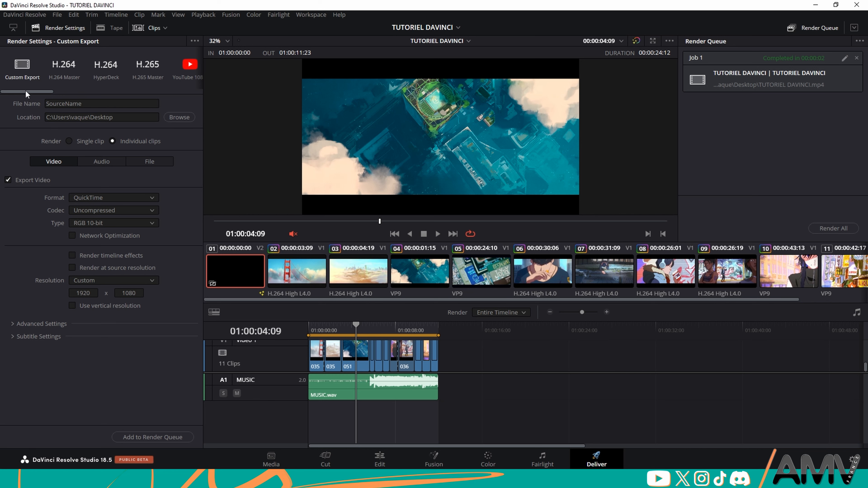
Choose the Premiere XML render preset and set its export location to a new Desktop folder named TUTO DAVINCI.
drag(26, 91, 171, 96)
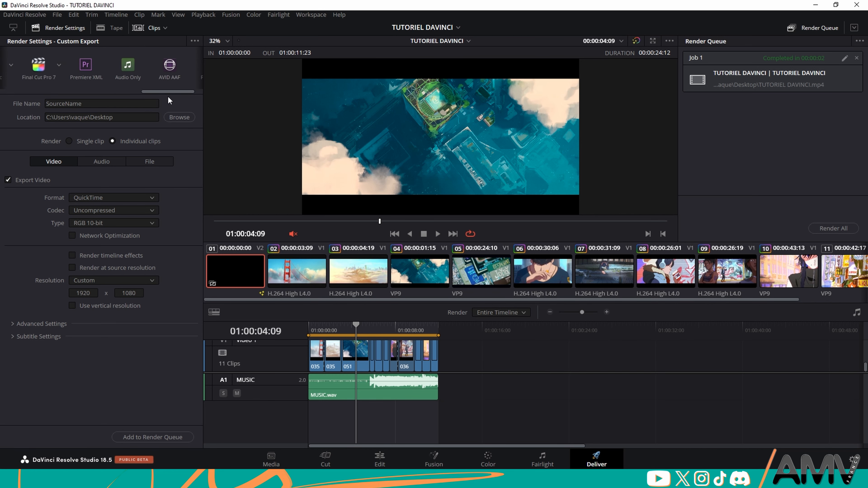
click(86, 70)
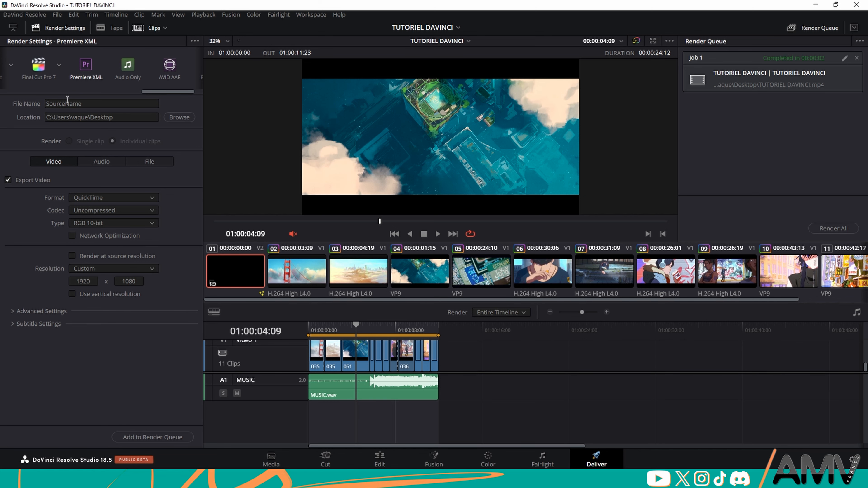
click(178, 117)
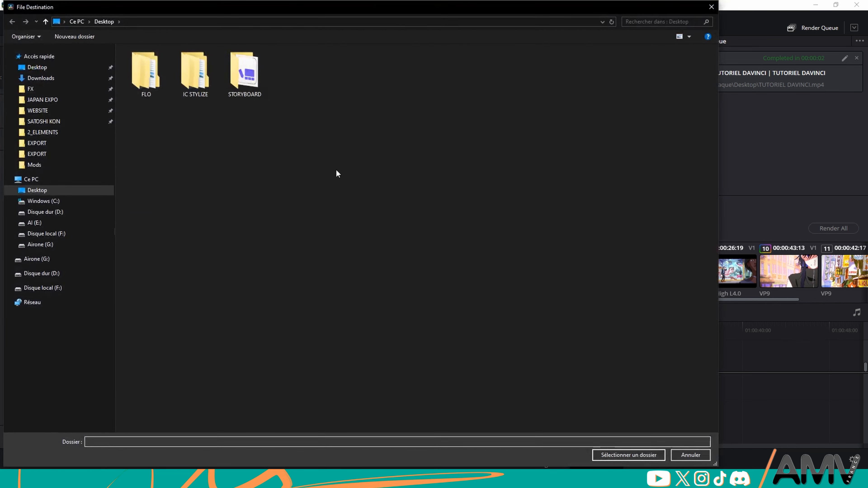
right_click(336, 172)
mouse_move(328, 308)
click(354, 311)
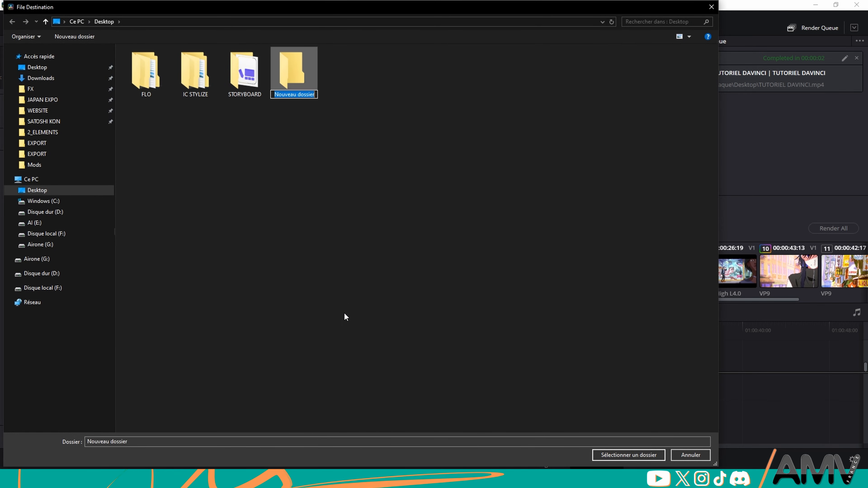
text(TUTO DAIVINCI)
key(Return)
key(Return)
click(615, 454)
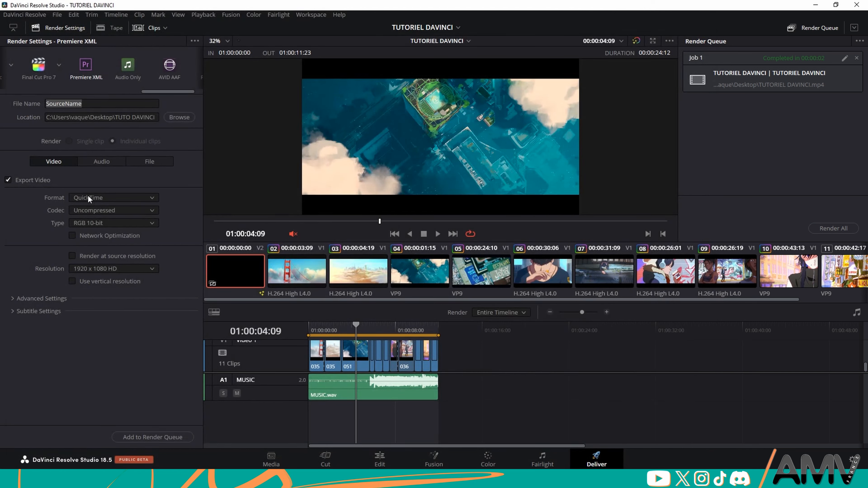
Set the Premiere XML export's codec to DNxHD with the 1080p 220/185/175 10-bit type.
click(100, 211)
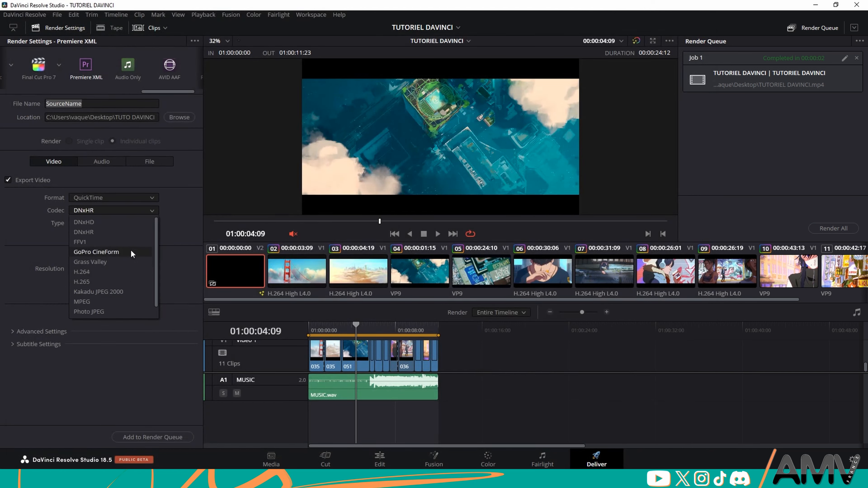
click(129, 220)
click(110, 221)
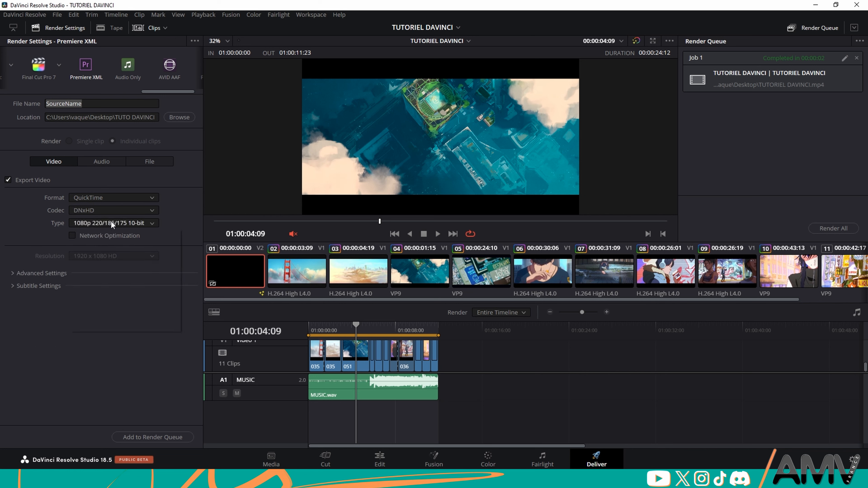
click(122, 222)
Queue and render the Premiere XML job, and check the exported clips and XML in the TUTO DAVINCI folder in File Explorer.
click(165, 437)
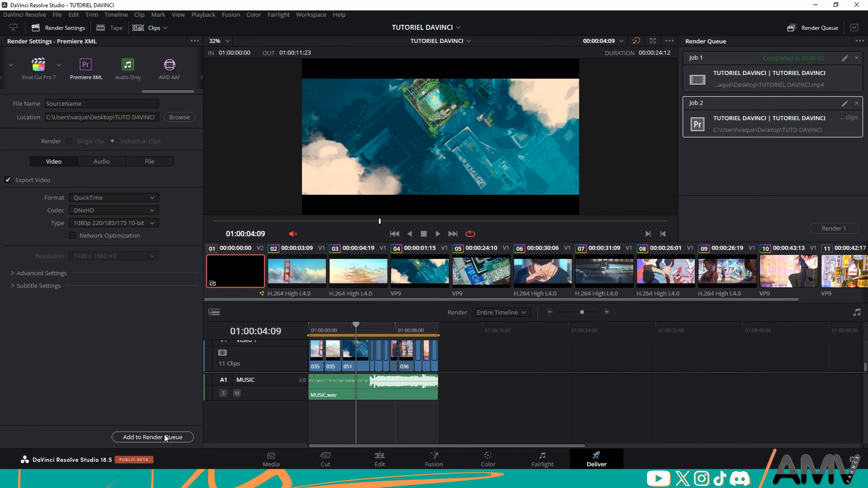
click(840, 227)
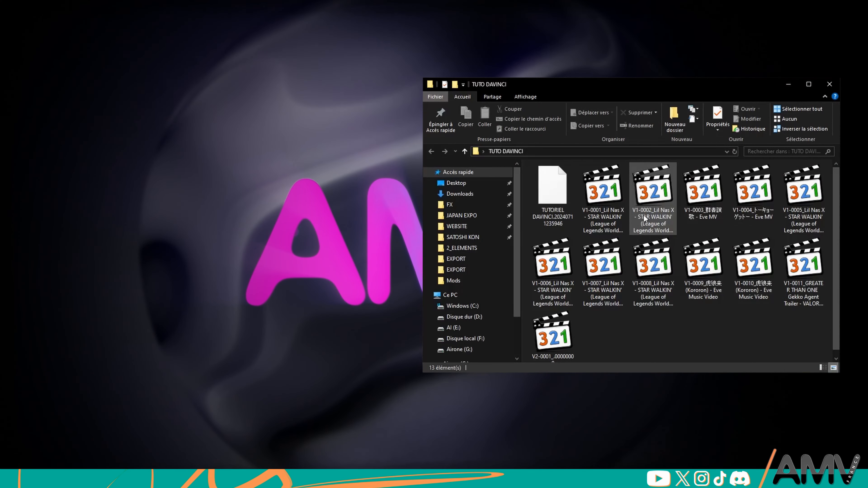
click(612, 206)
click(611, 353)
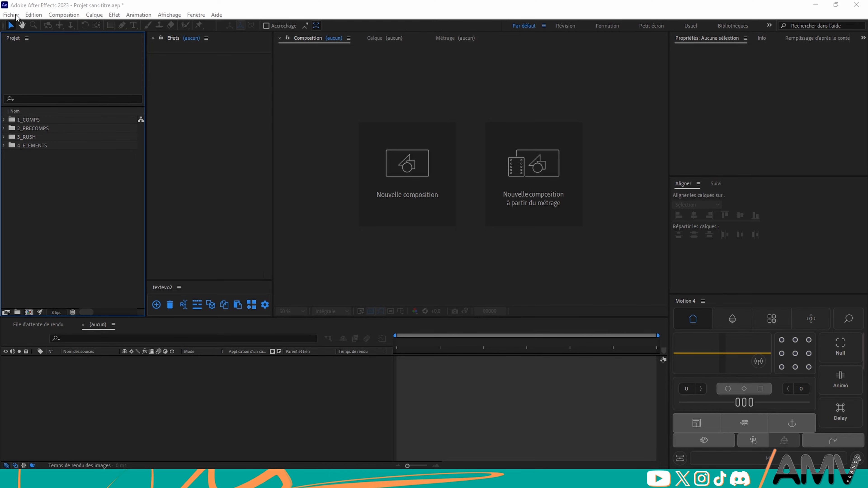
Switch to After Effects and import the TUTORIEL DAVINCI XML from the desktop's TUTO DAVINCI folder with Pro Import After Effects.
click(15, 16)
mouse_move(151, 130)
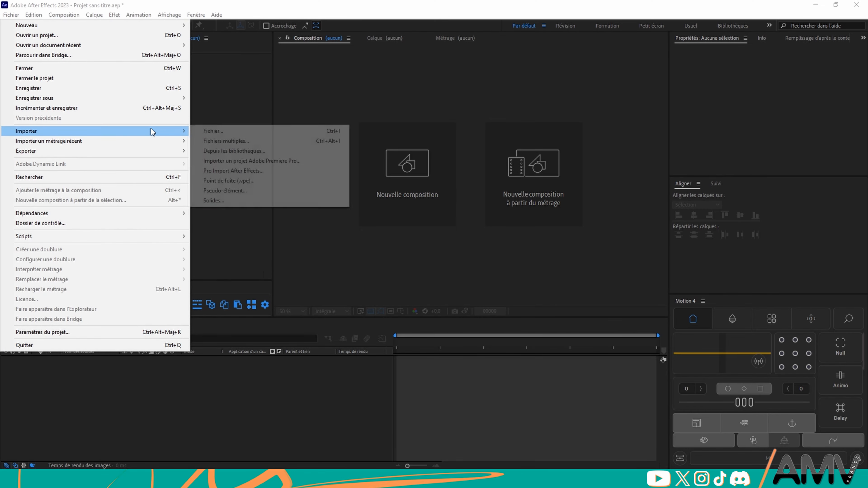
click(234, 171)
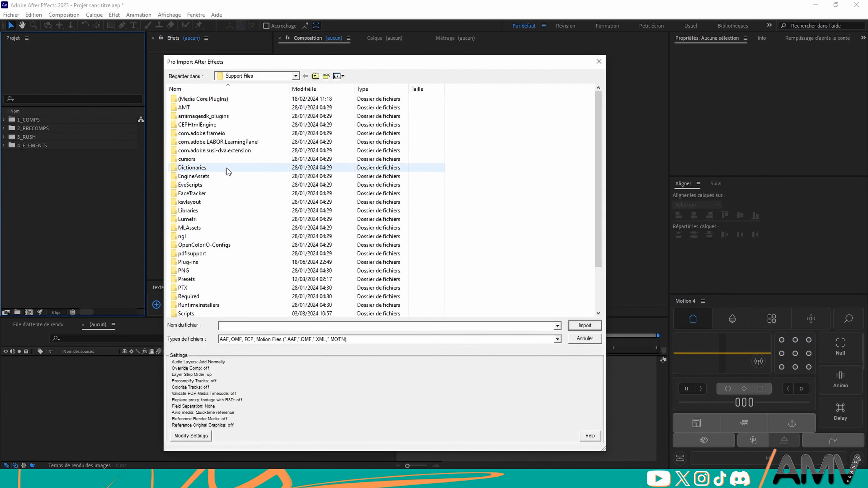
click(295, 77)
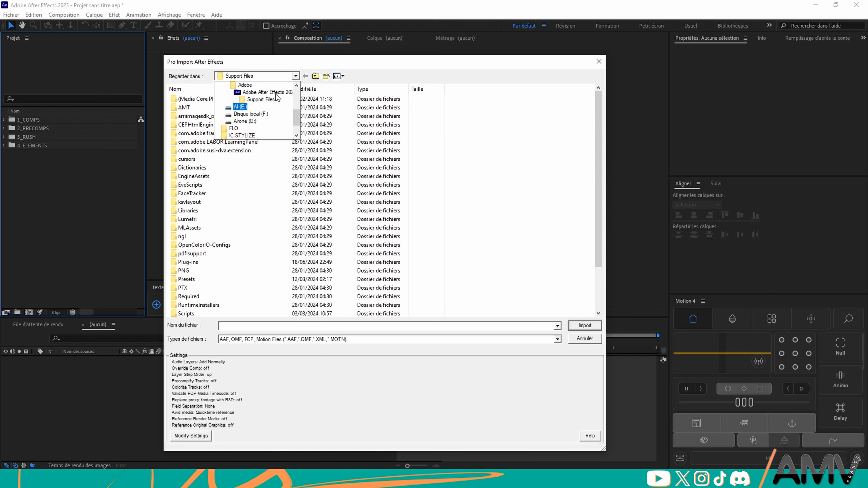
click(235, 85)
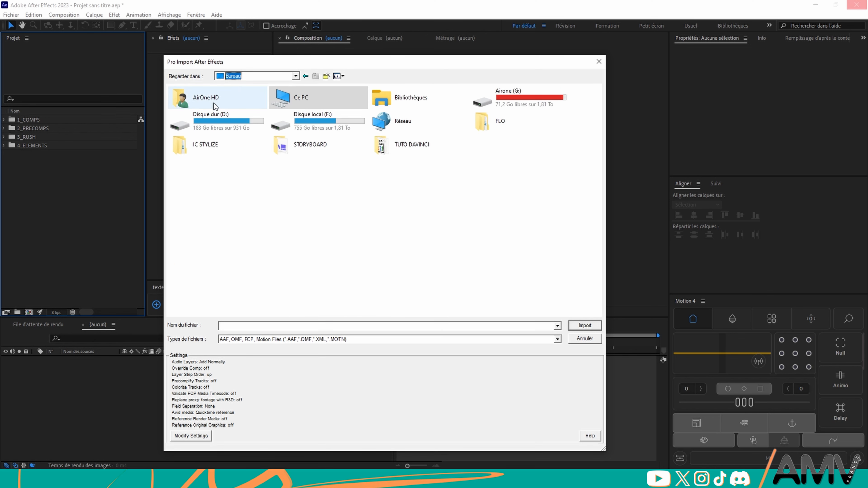
double_click(396, 146)
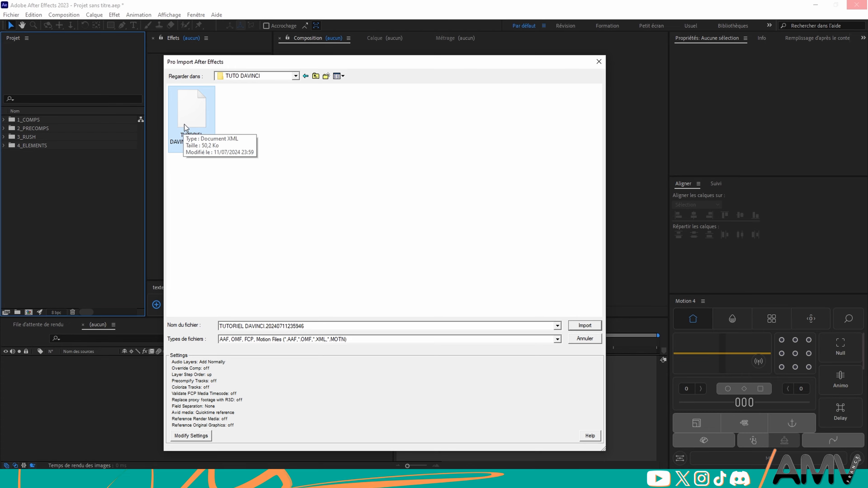
click(583, 326)
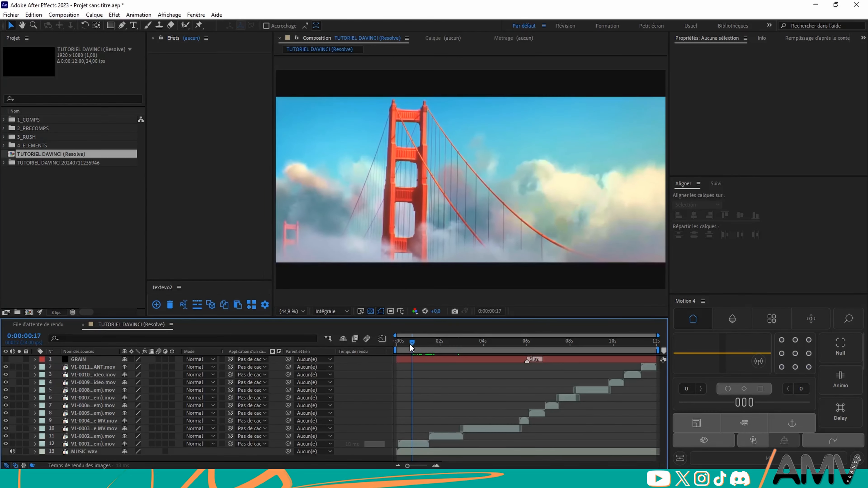
Scrub through the imported TUTORIEL DAVINCI (Resolve) composition to 0:00:05:12 to check the clips.
mouse_move(411, 345)
mouse_down()
mouse_move(638, 344)
mouse_move(409, 359)
mouse_up()
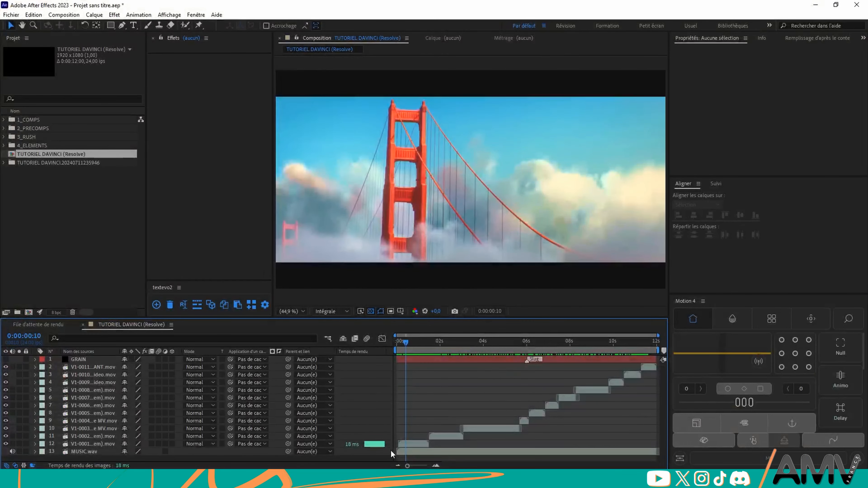
drag(406, 343, 516, 350)
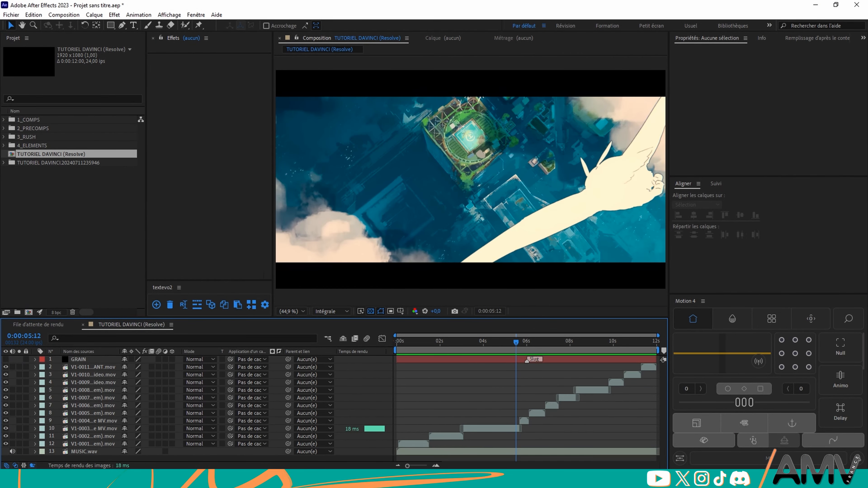